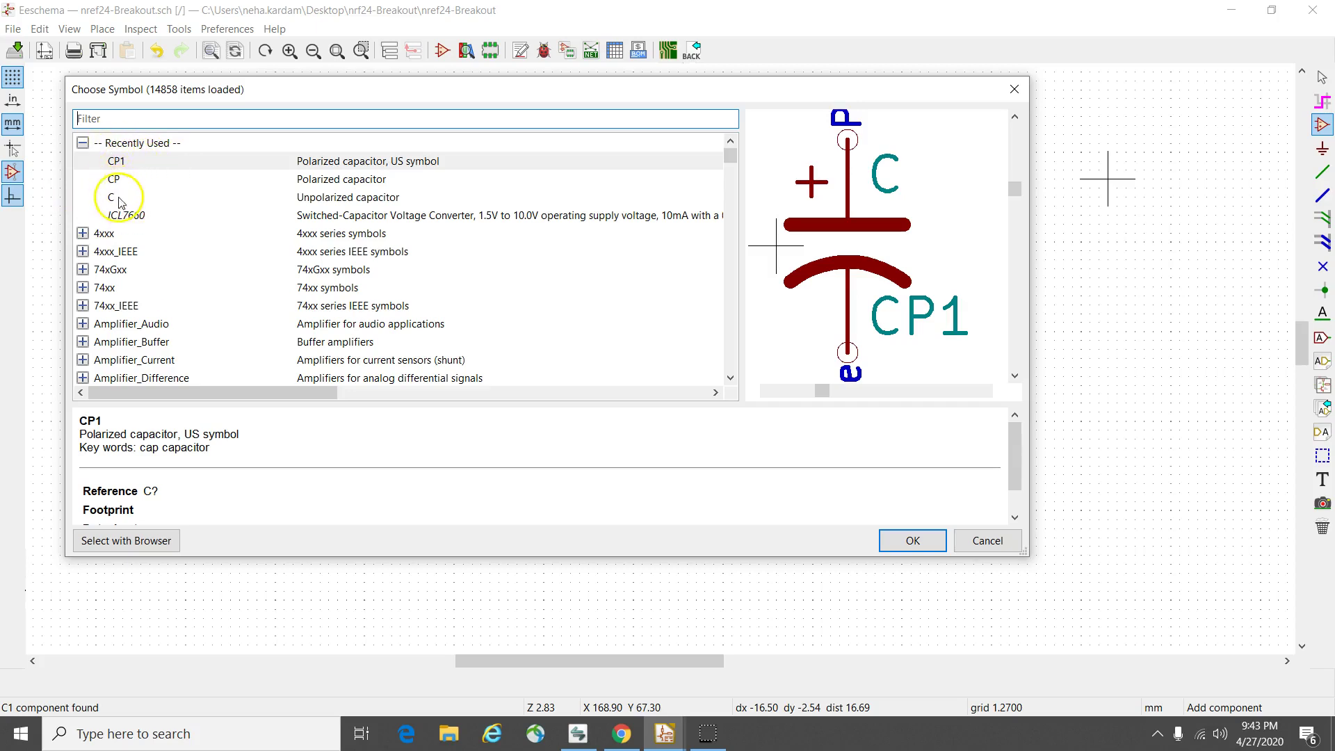
# Place a CP1 polarized capacitor (US symbol) in the empty area beside connector P1 and rotate it through one full turn
pyautogui.click(612, 161)
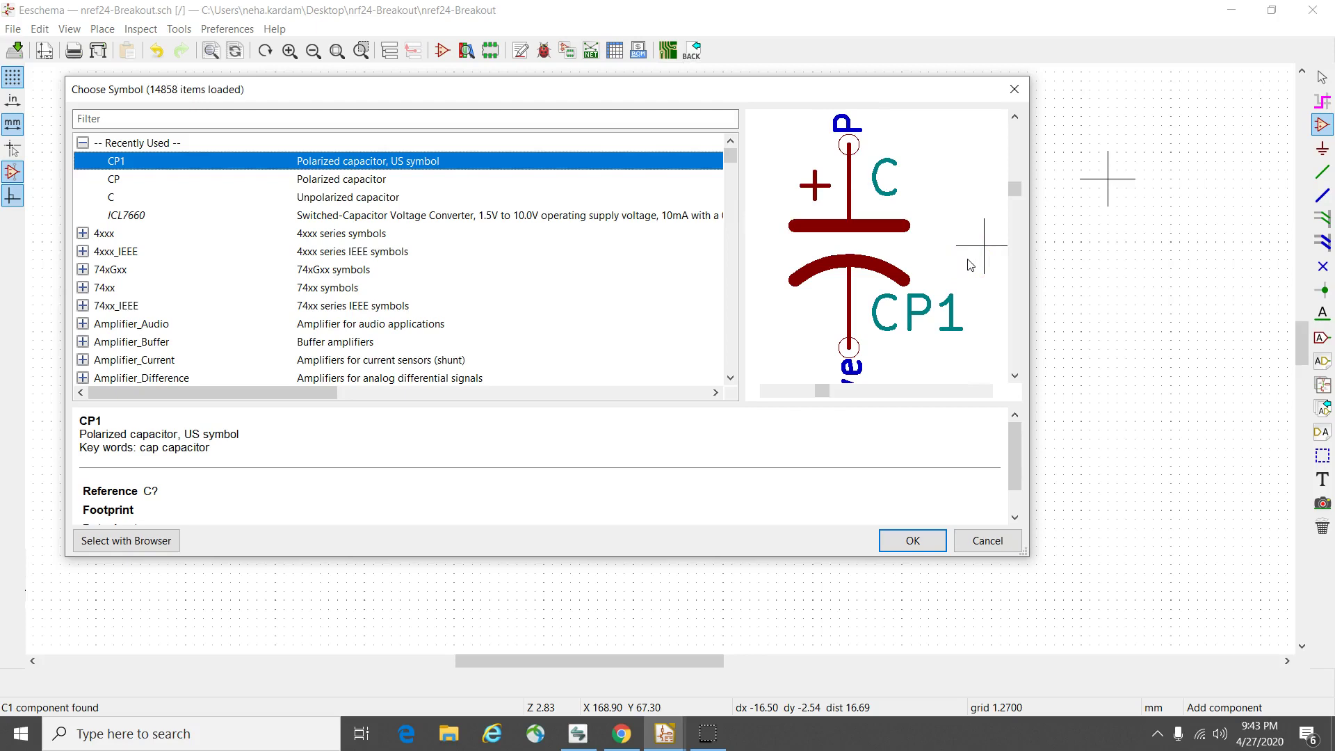
pyautogui.click(915, 541)
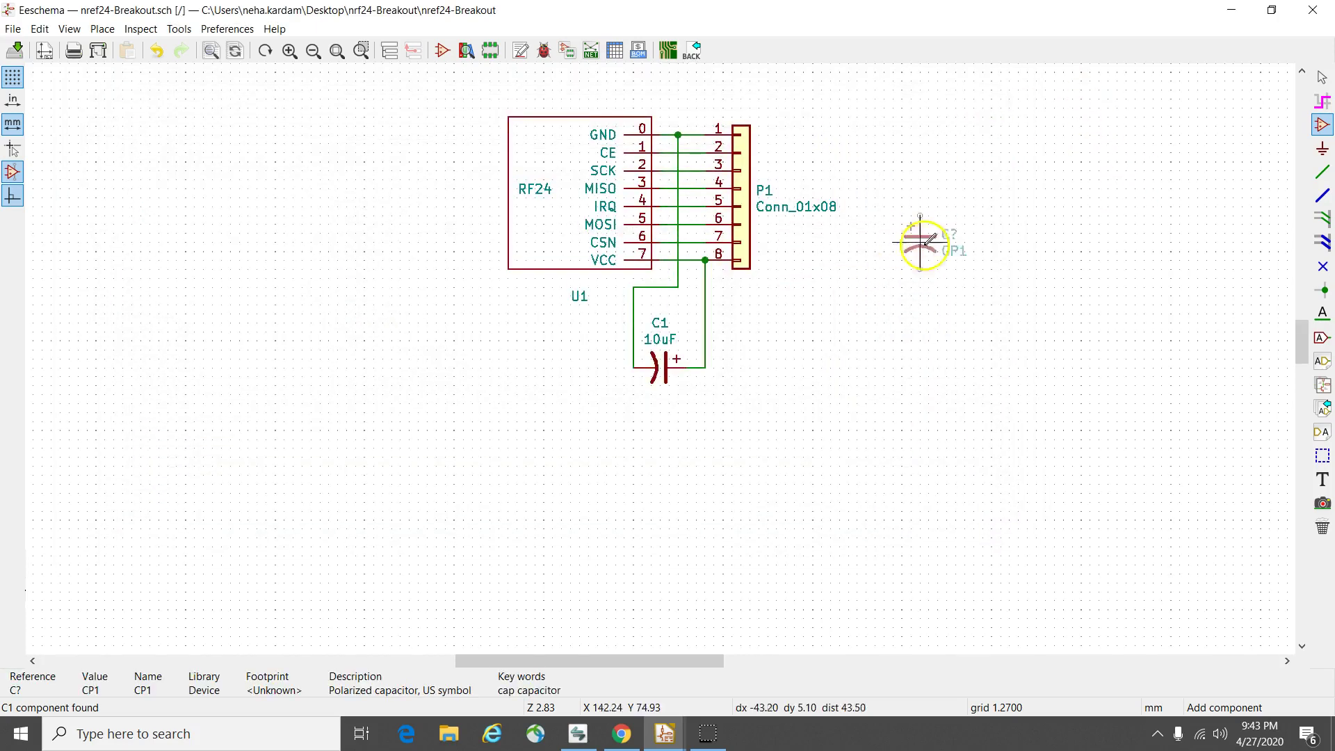
pyautogui.click(953, 239)
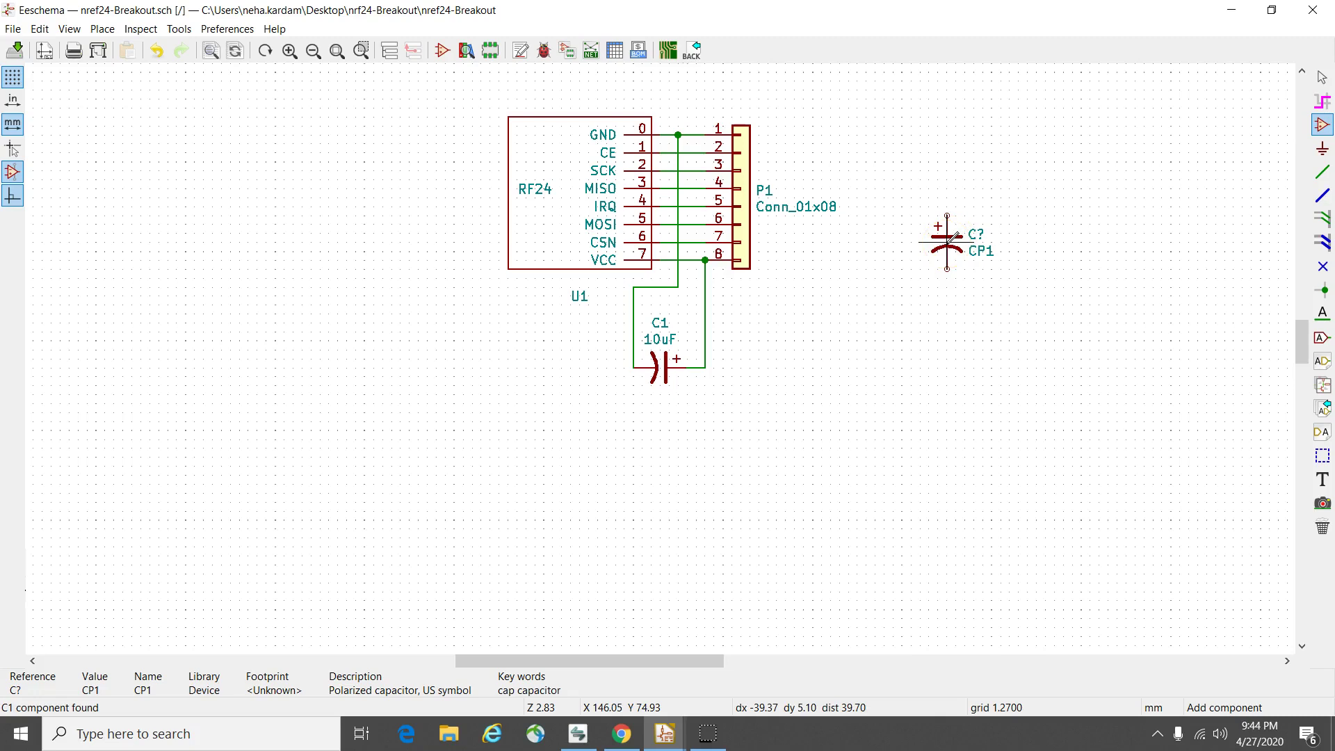
pyautogui.press('r')
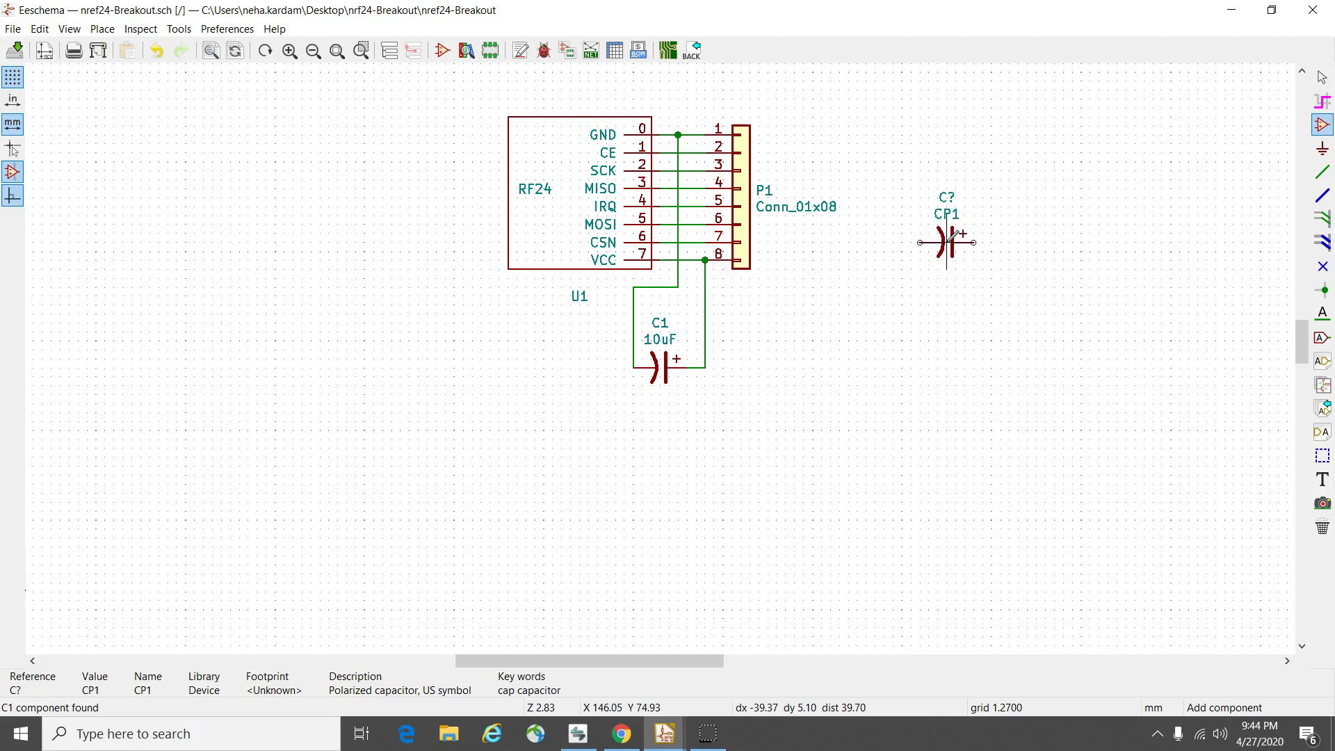
pyautogui.press('r')
pyautogui.press('r')
pyautogui.press('r')
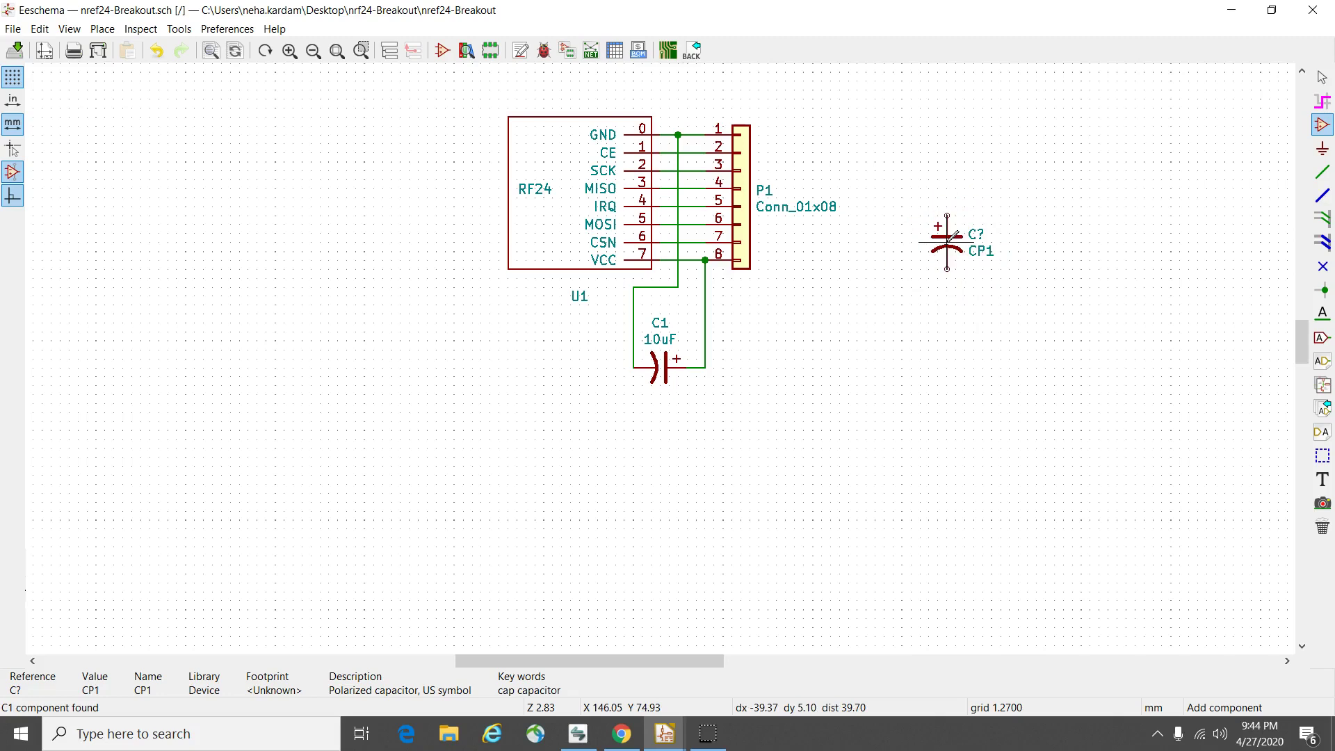
# Set the value of the unannotated CP1 capacitor to 10uF in its symbol properties
pyautogui.press('e')
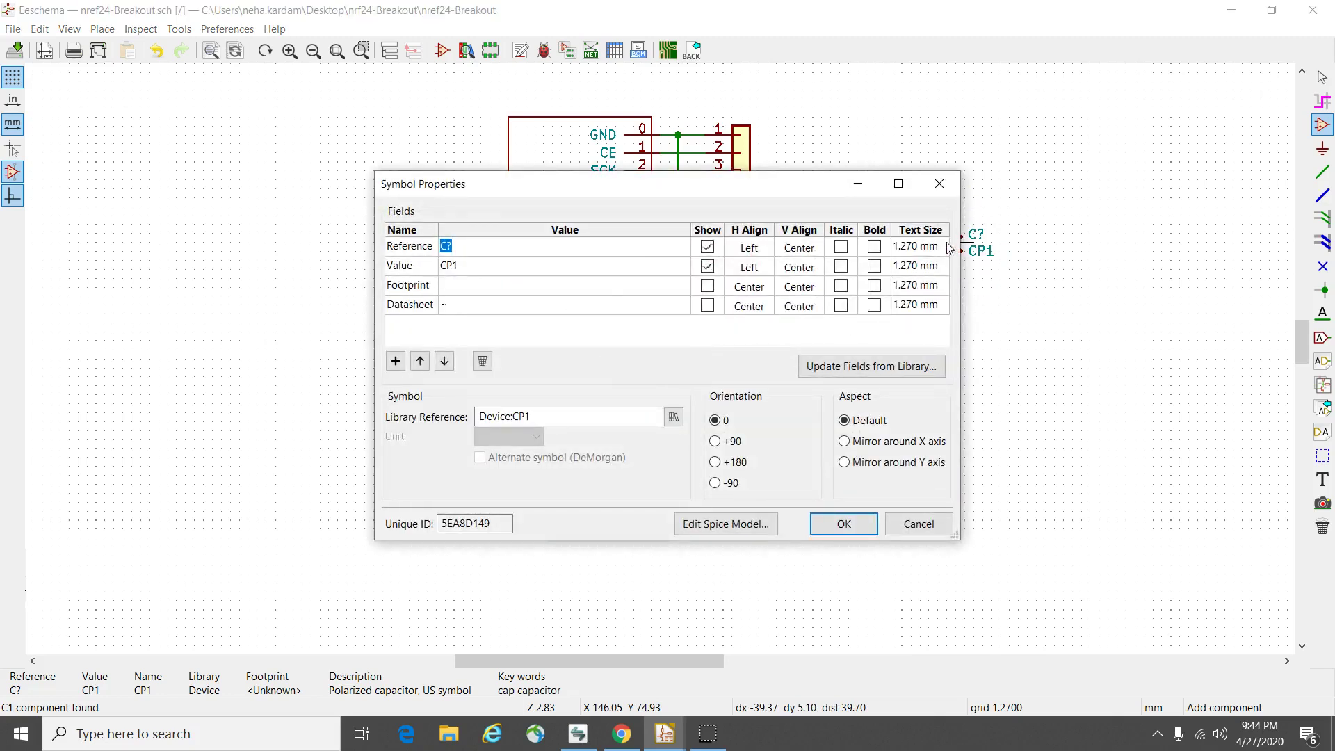
pyautogui.click(465, 269)
pyautogui.click(856, 525)
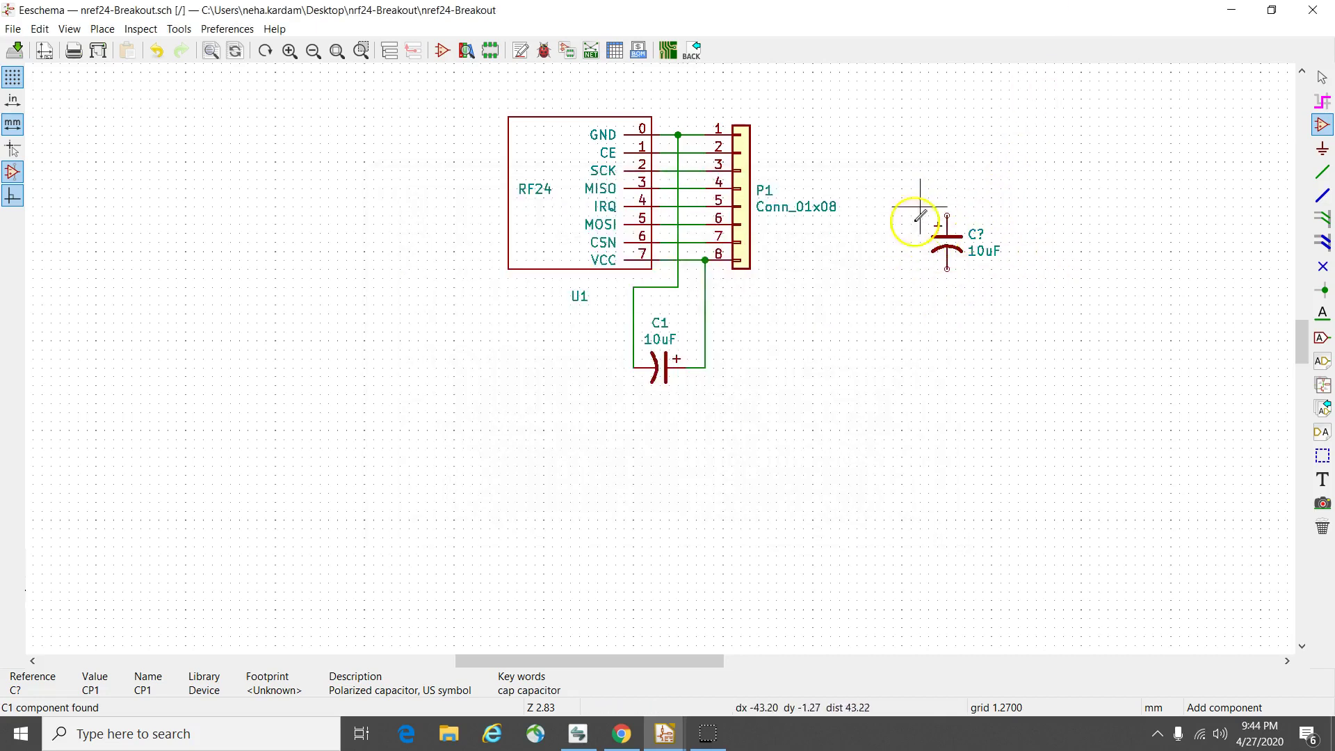
# Move the unannotated 10uF capacitor to the free area beside C1, below the RF24 module
pyautogui.click(952, 237)
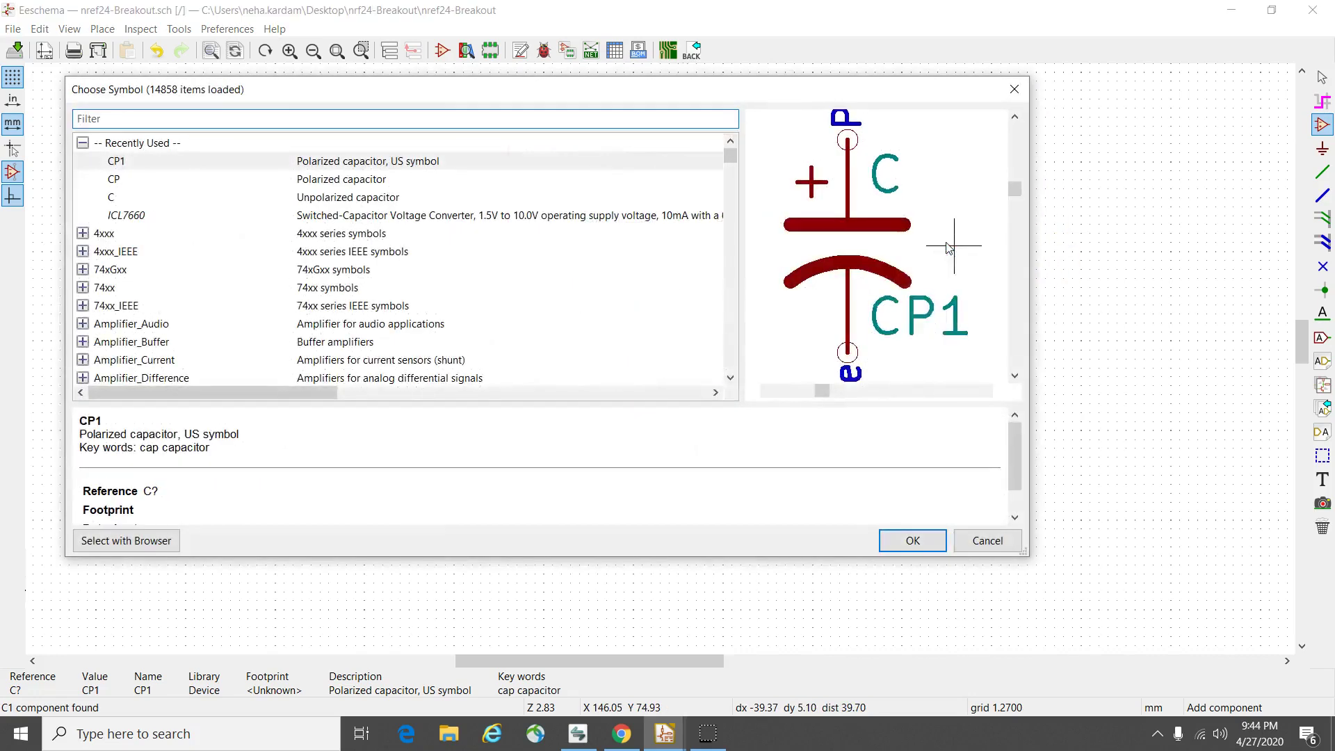
pyautogui.click(988, 541)
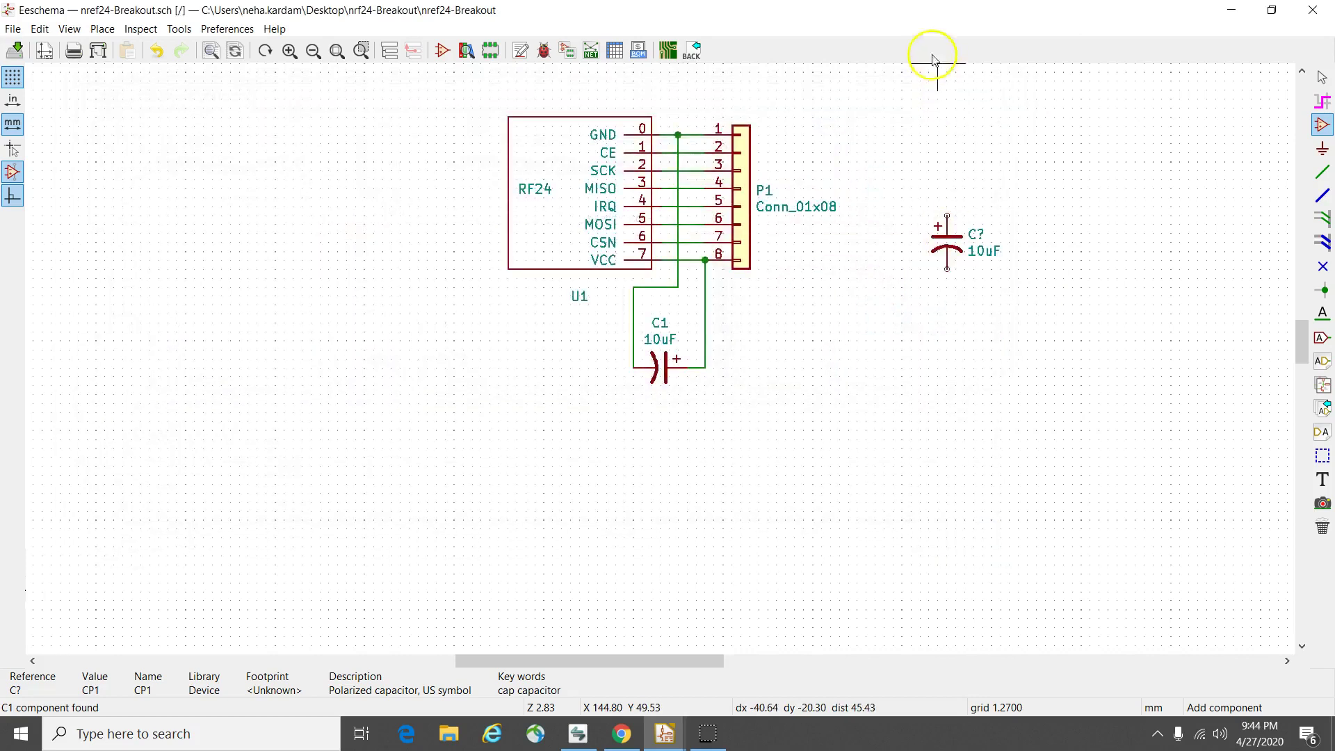
pyautogui.press('m')
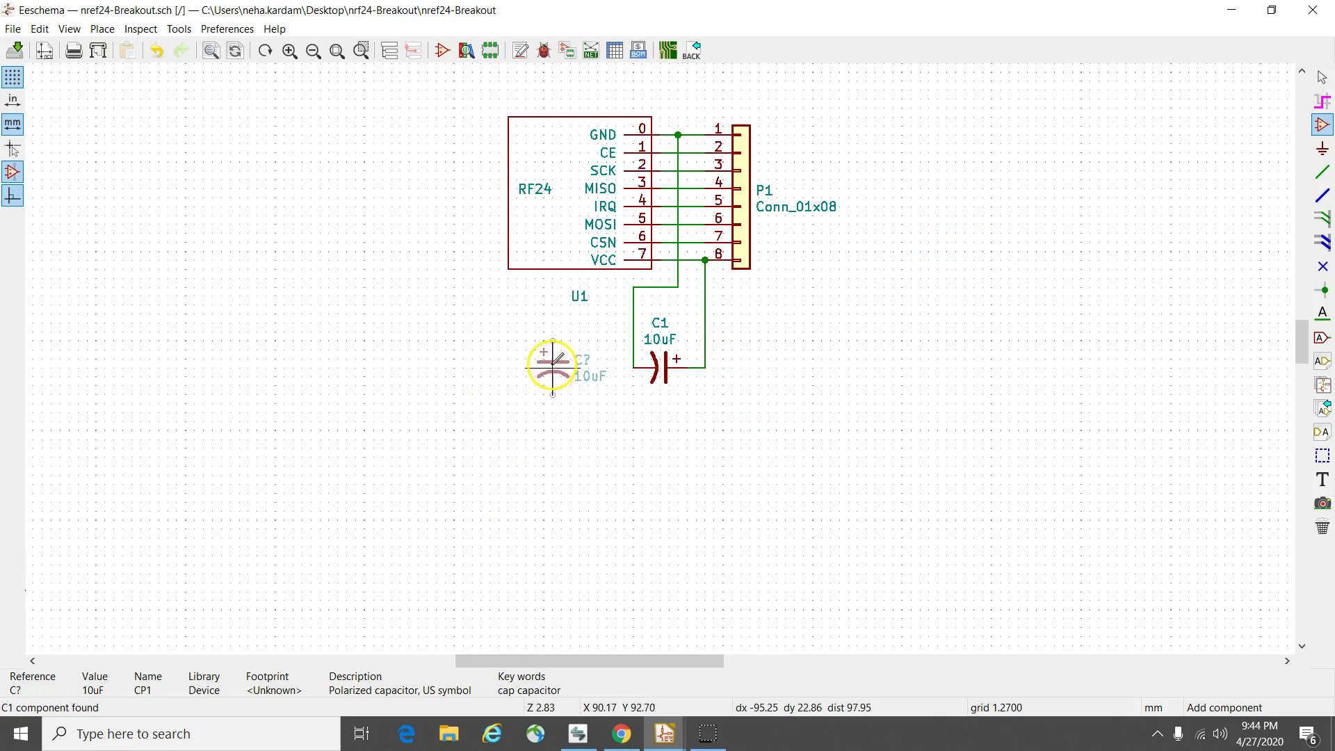
pyautogui.click(554, 361)
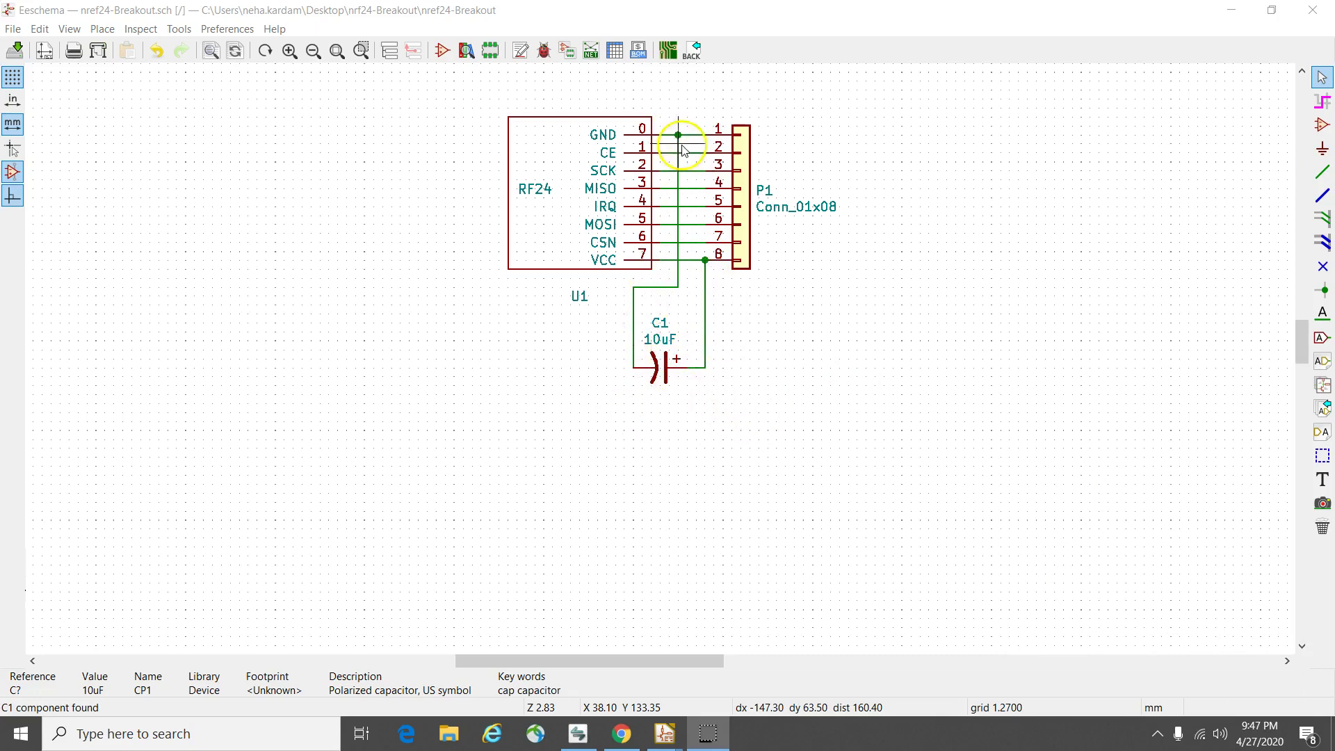
# Run the electrical rules check on the schematic, review the report and close the checker
pyautogui.press('j')
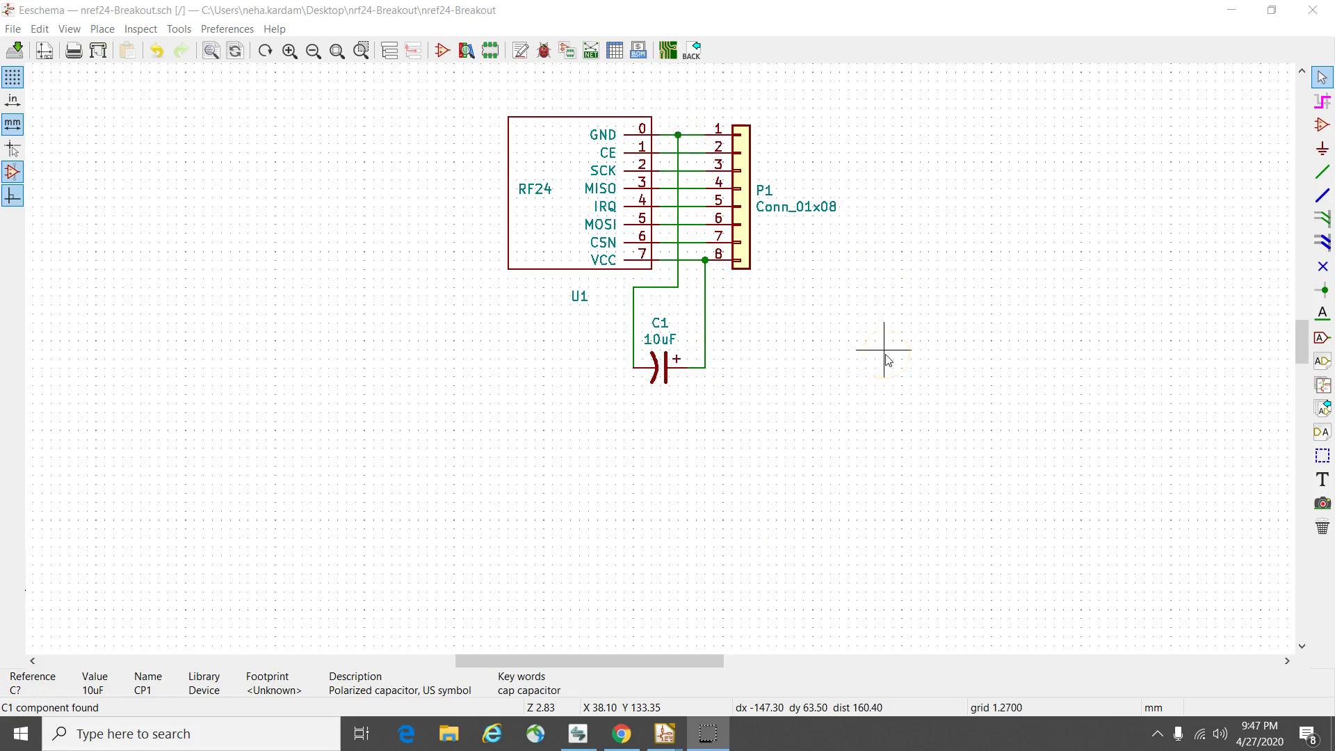
pyautogui.click(544, 51)
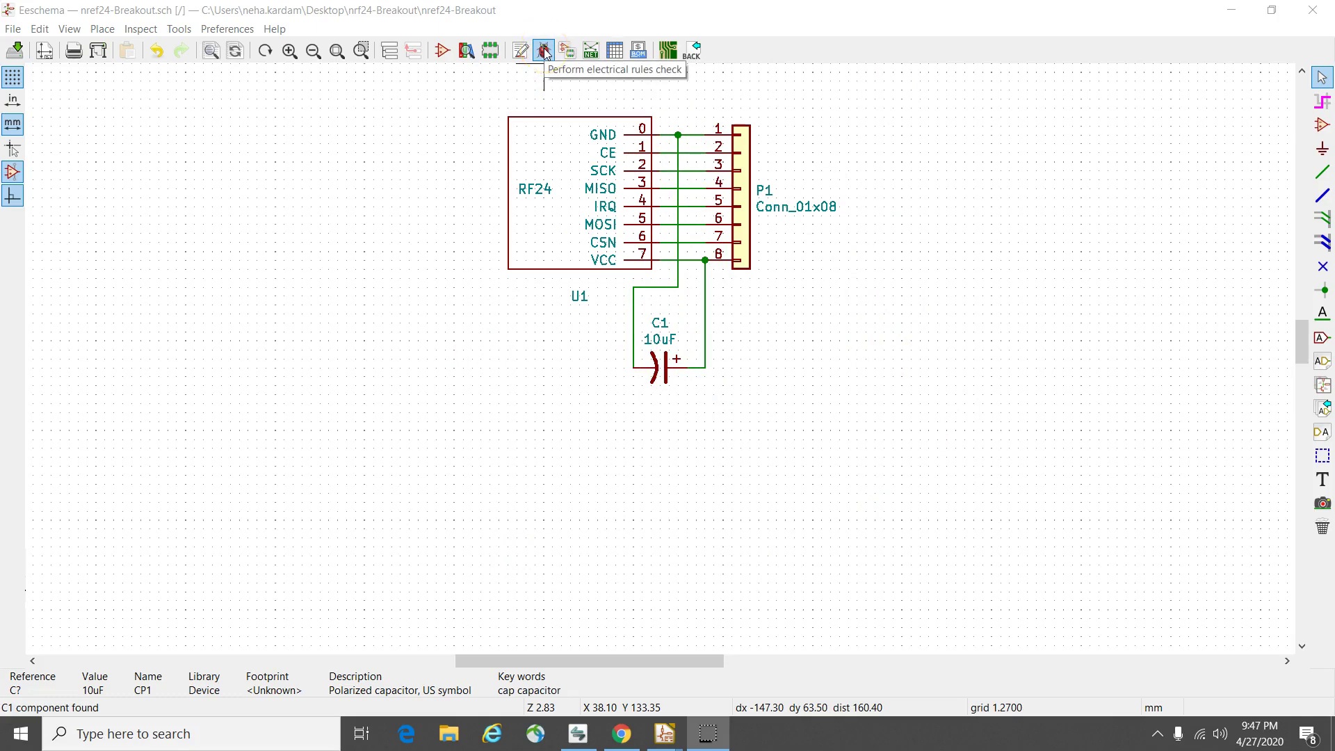
pyautogui.click(544, 52)
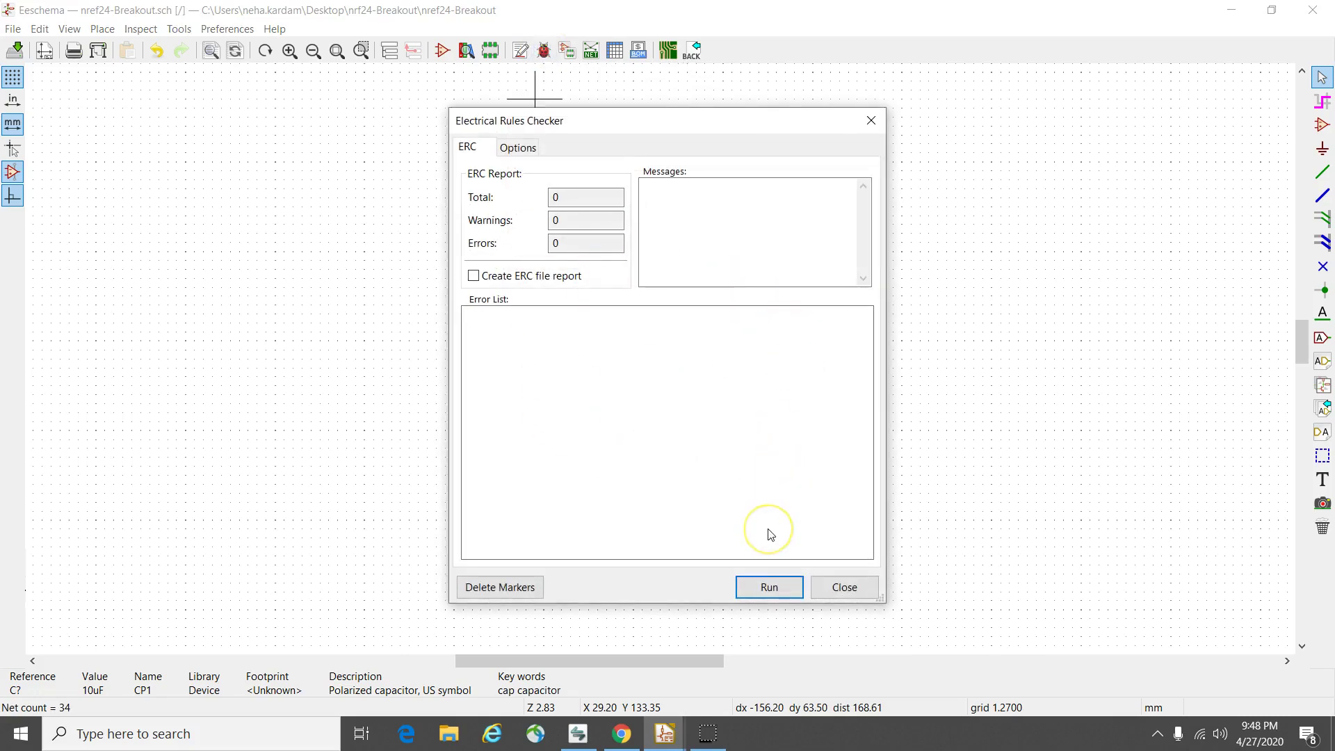
pyautogui.click(772, 588)
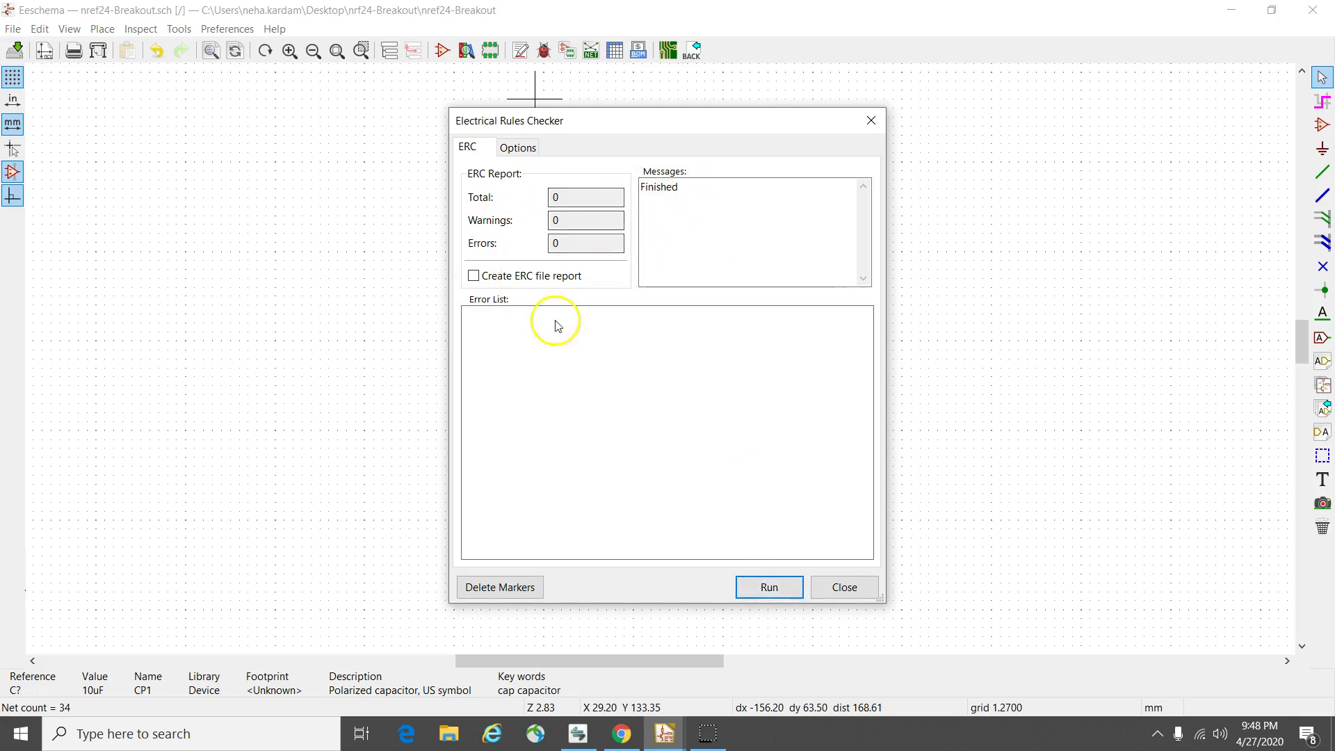
pyautogui.click(839, 586)
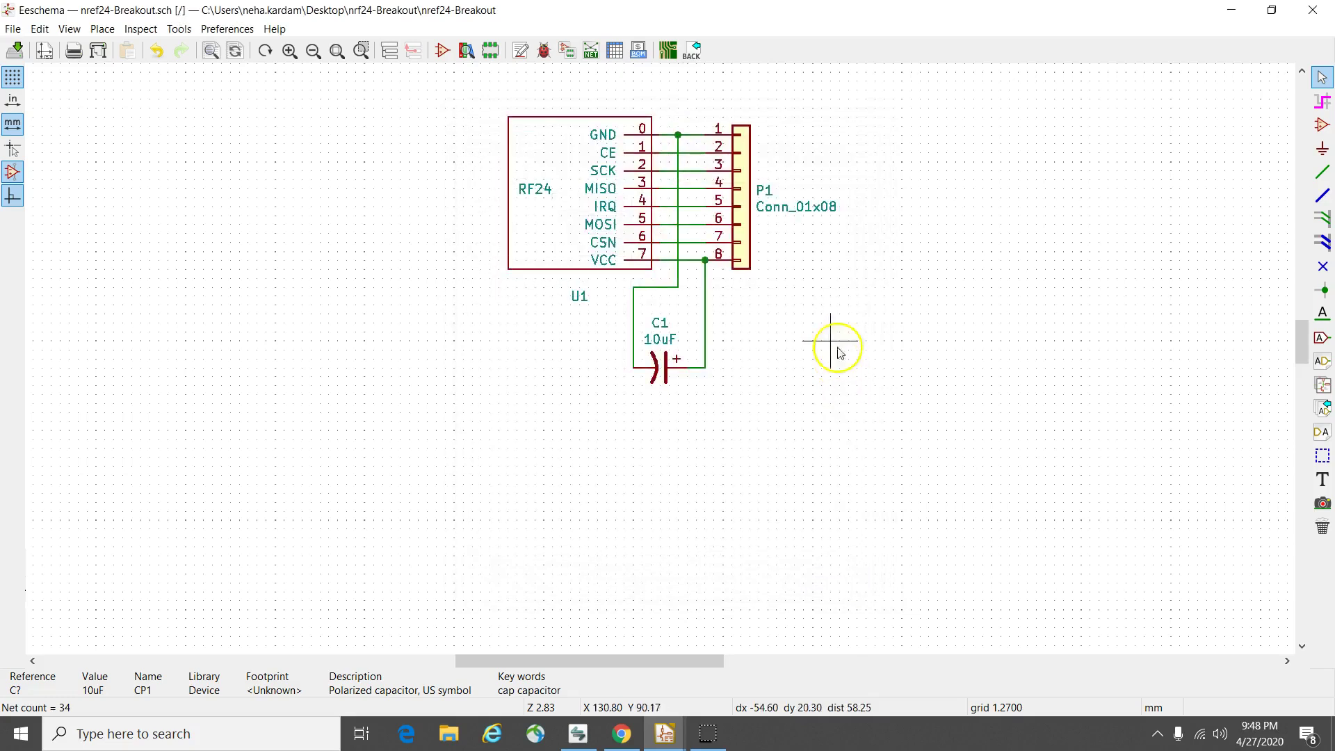
# Choose the CP_Radial_D6.3mm_P2.50mm footprint from the Capacitor_THT library for C1 and accept the footprint assignments
pyautogui.click(565, 48)
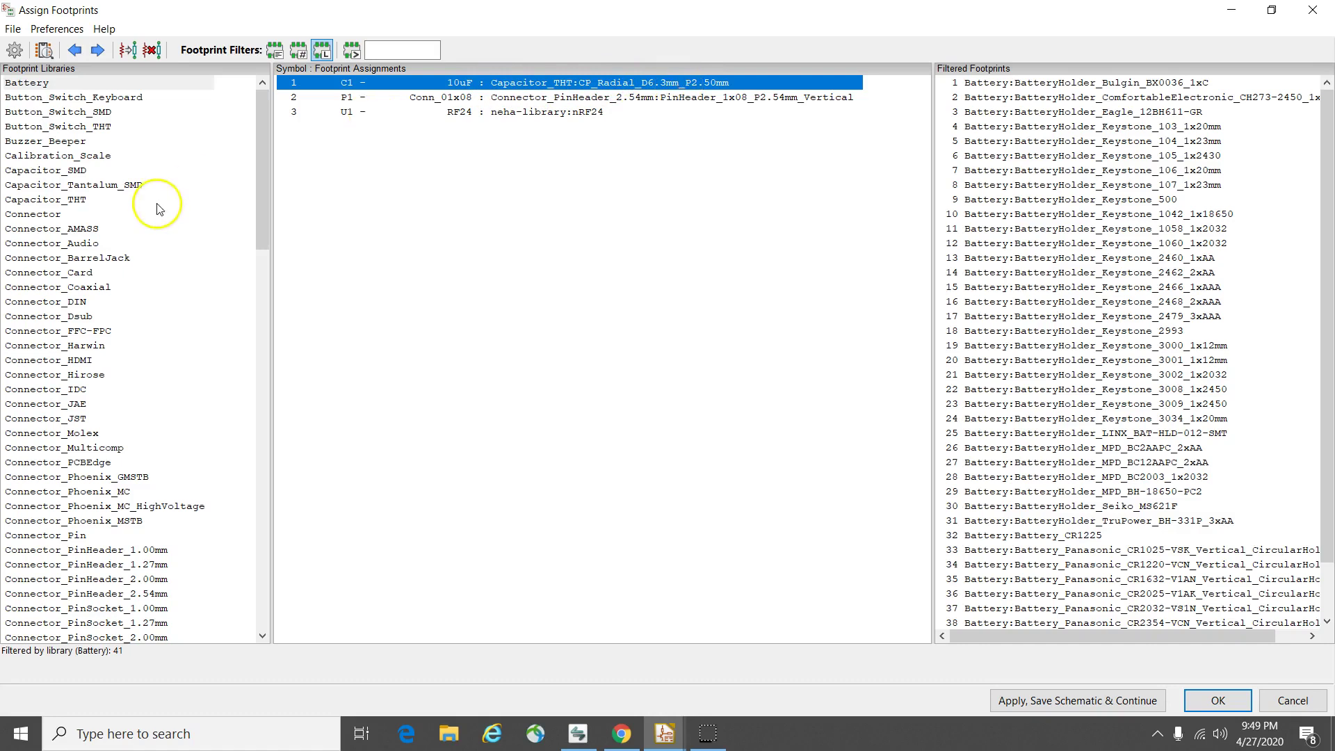
pyautogui.scroll(-12, 101, 289)
pyautogui.scroll(12, 101, 289)
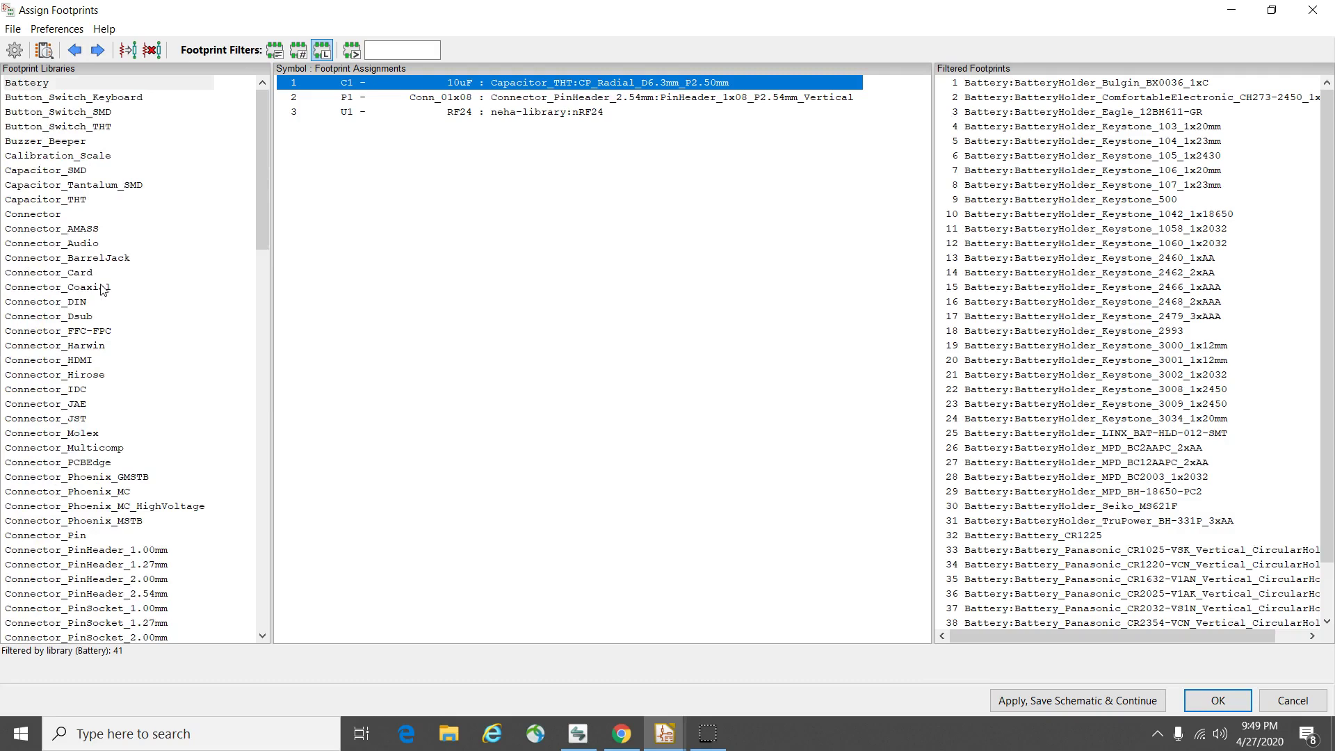
pyautogui.click(67, 200)
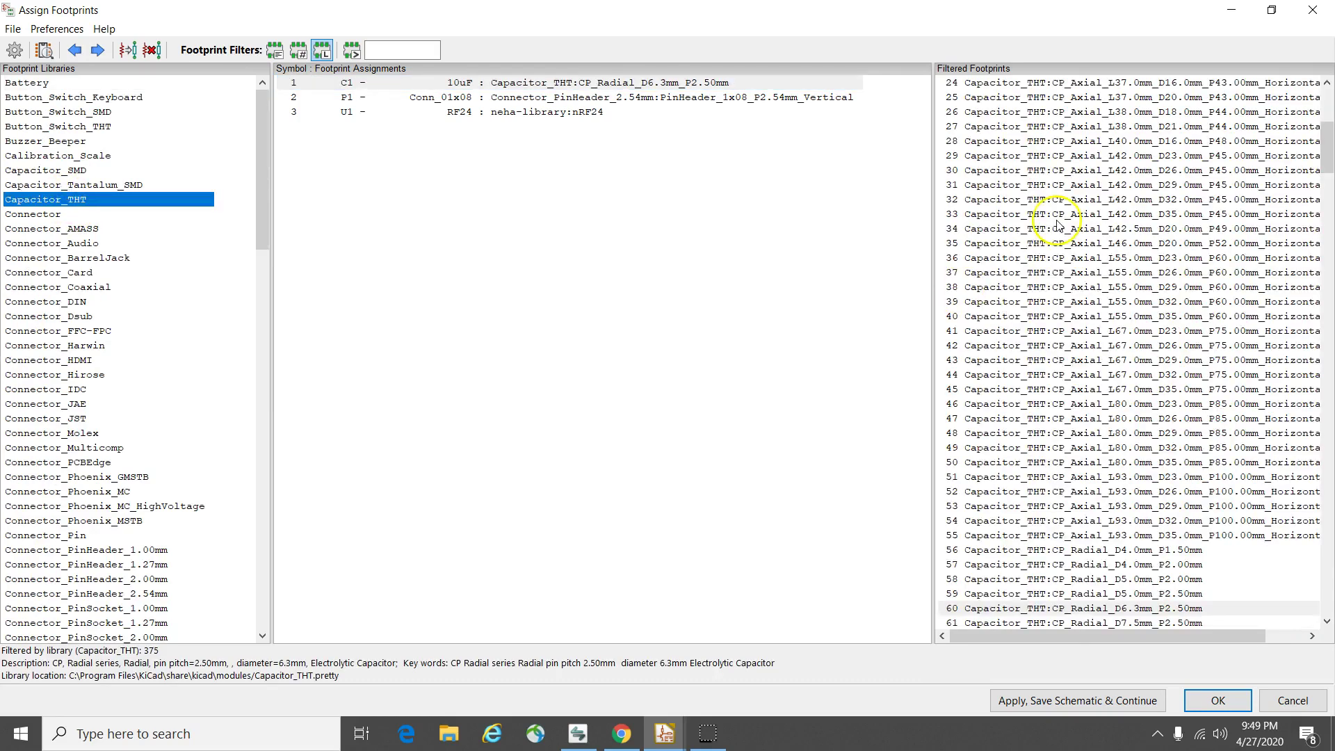
pyautogui.scroll(8, 1165, 410)
pyautogui.scroll(-15, 1165, 410)
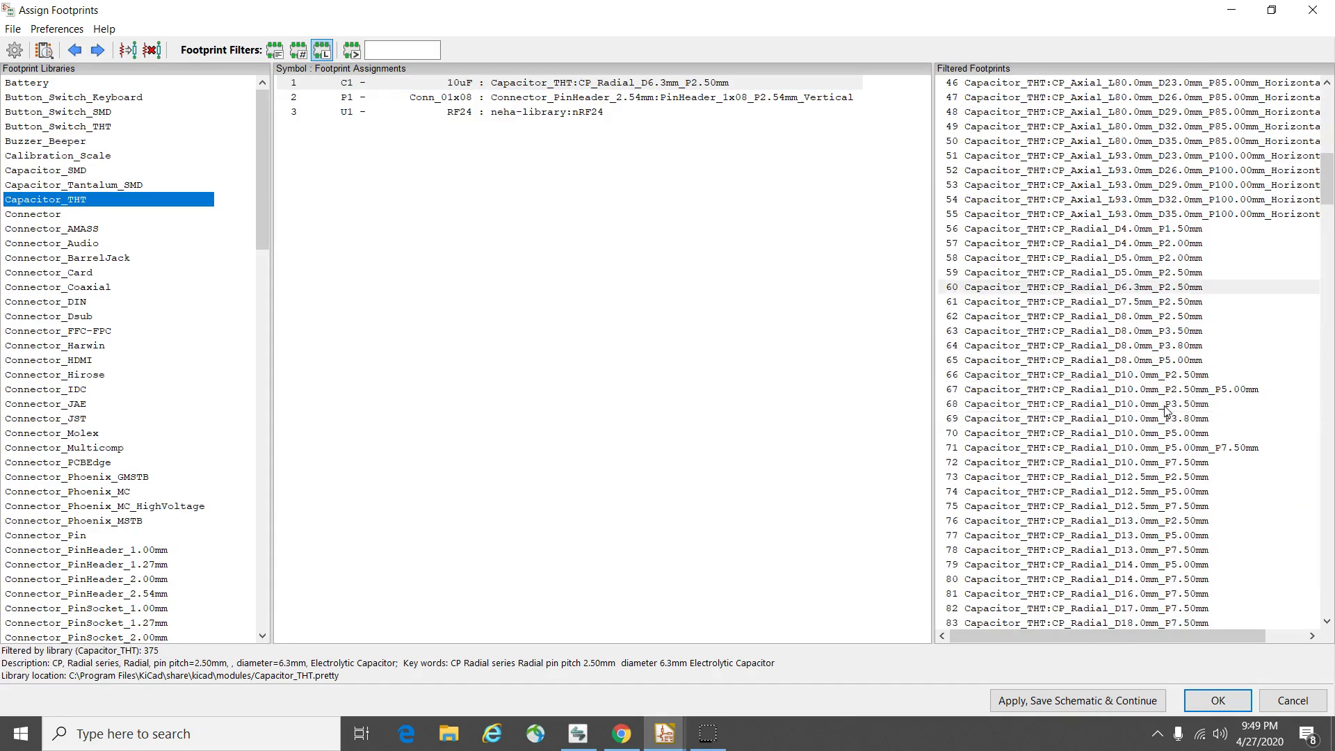
pyautogui.click(1087, 288)
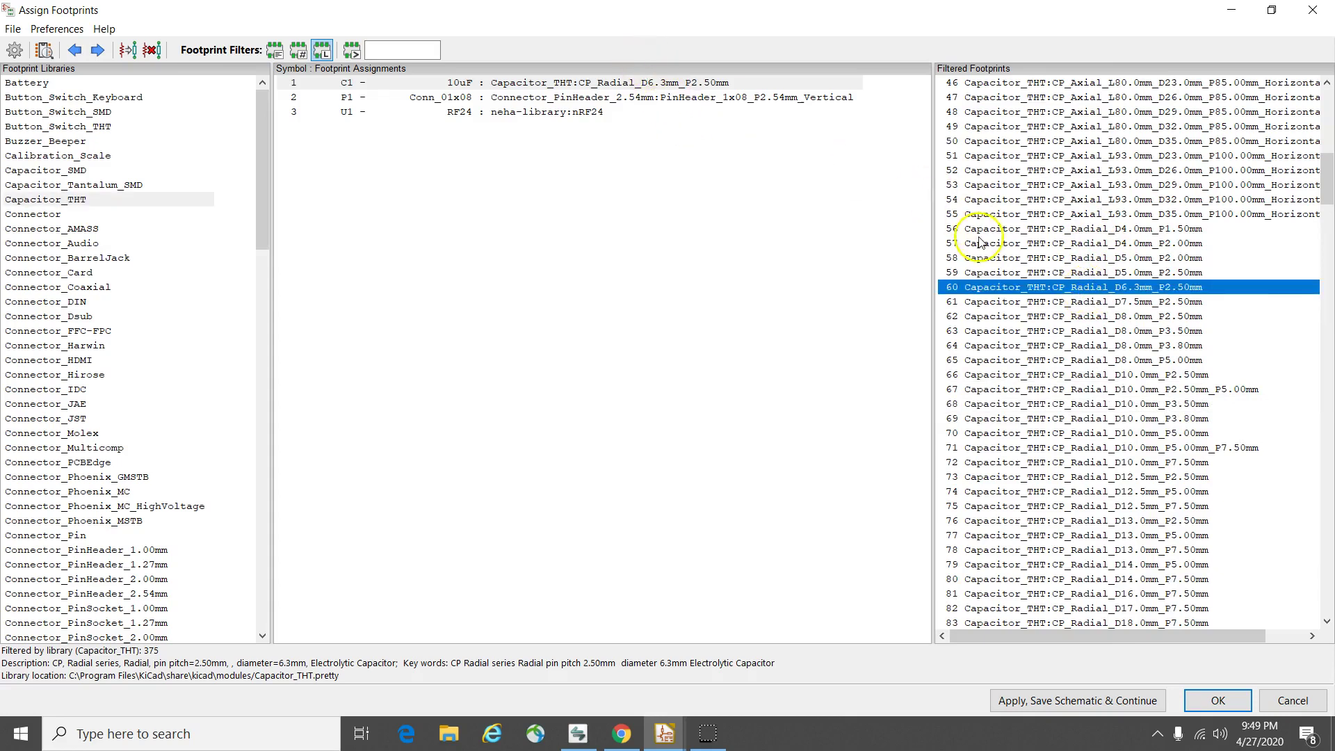
pyautogui.click(1221, 700)
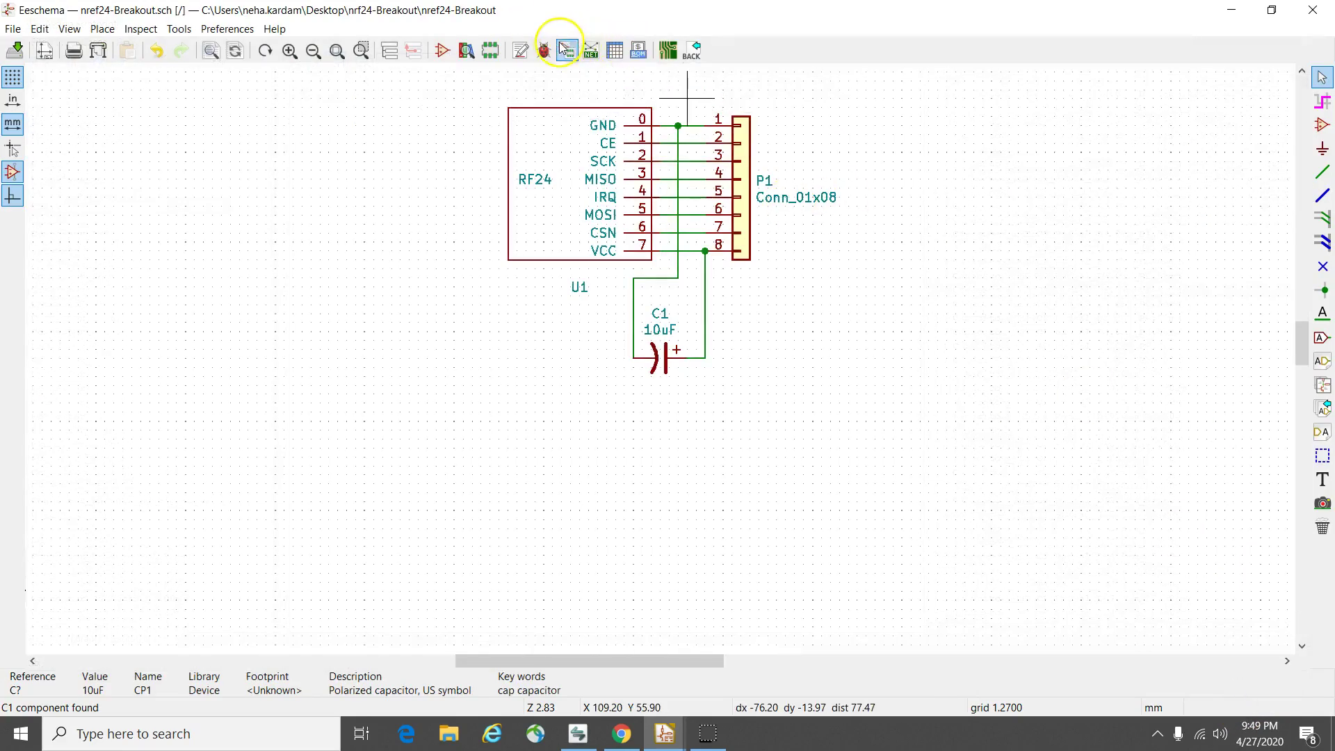
# Generate the Pcbnew netlist in the default format and save it as nref24-Breakout, replacing the existing file
pyautogui.click(591, 51)
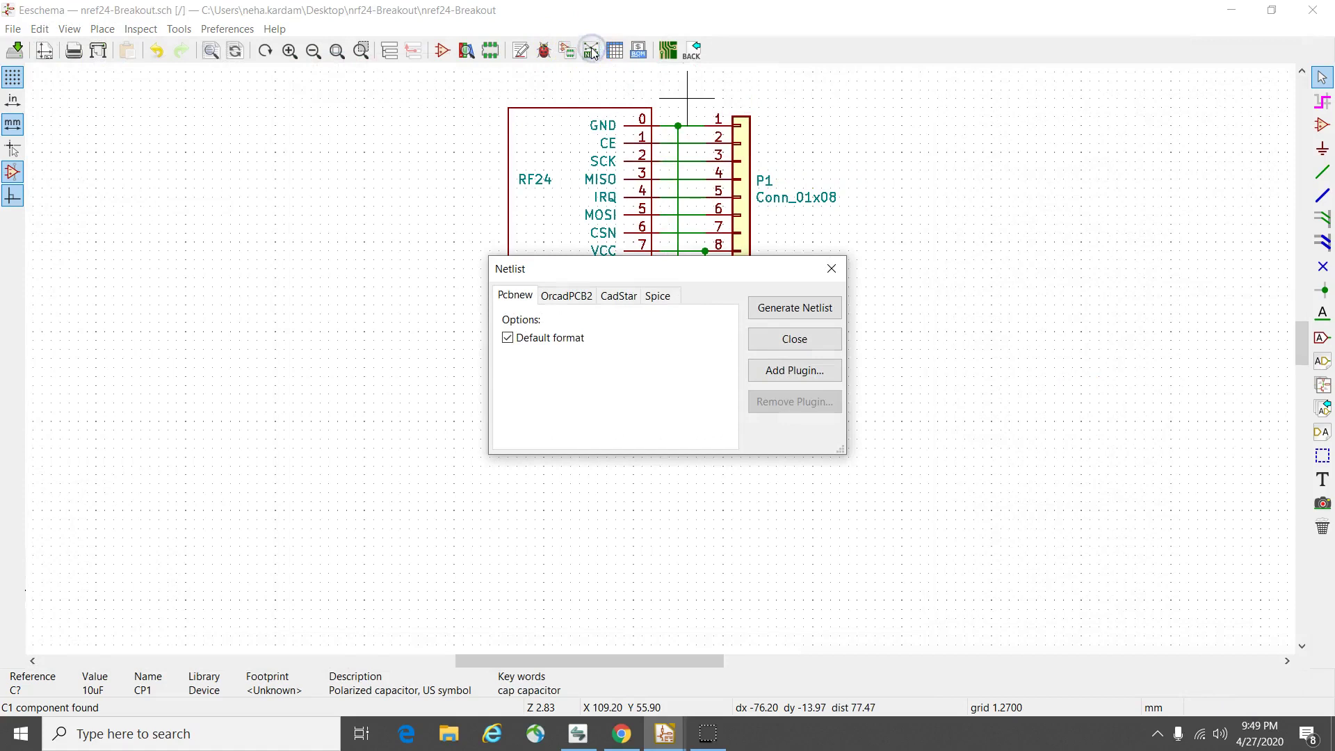
pyautogui.click(793, 308)
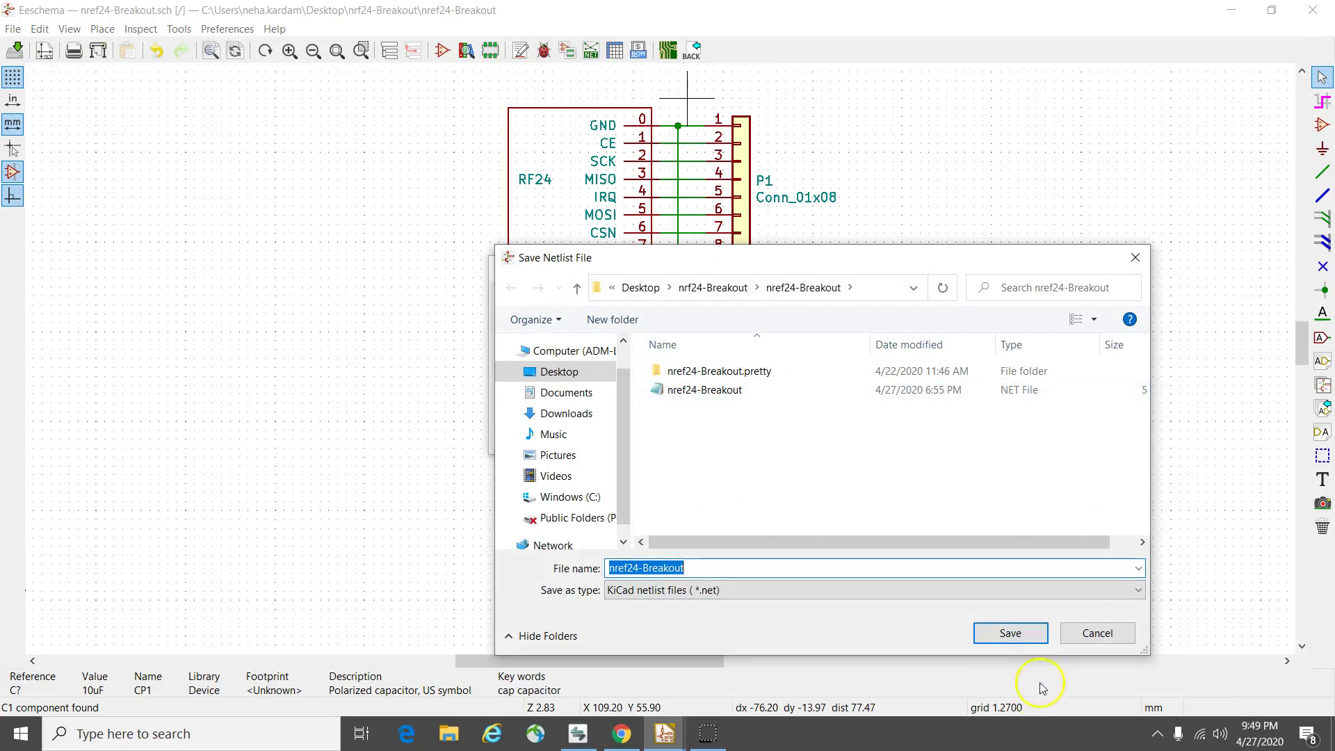
pyautogui.click(1010, 632)
pyautogui.click(1014, 293)
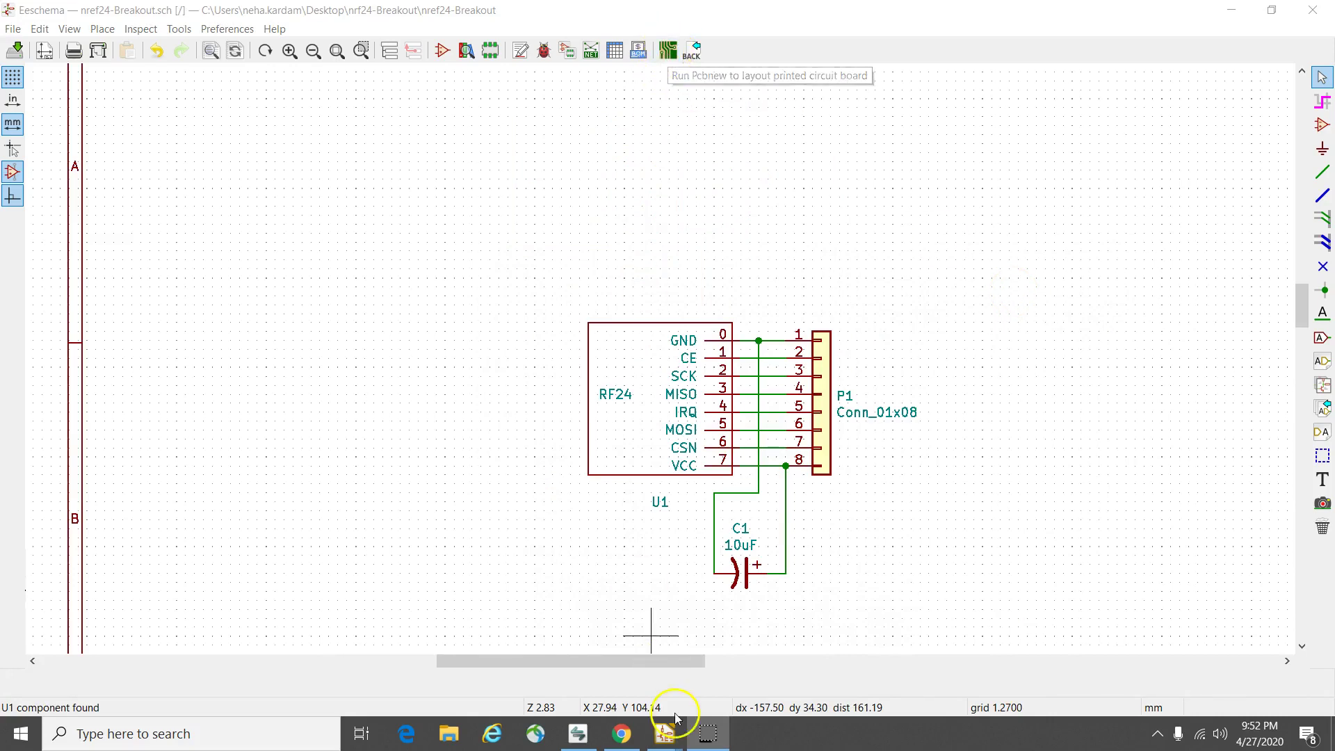
# Switch to the Pcbnew board layout and review the nref24-Breakout.net import report without updating the board
pyautogui.click(784, 678)
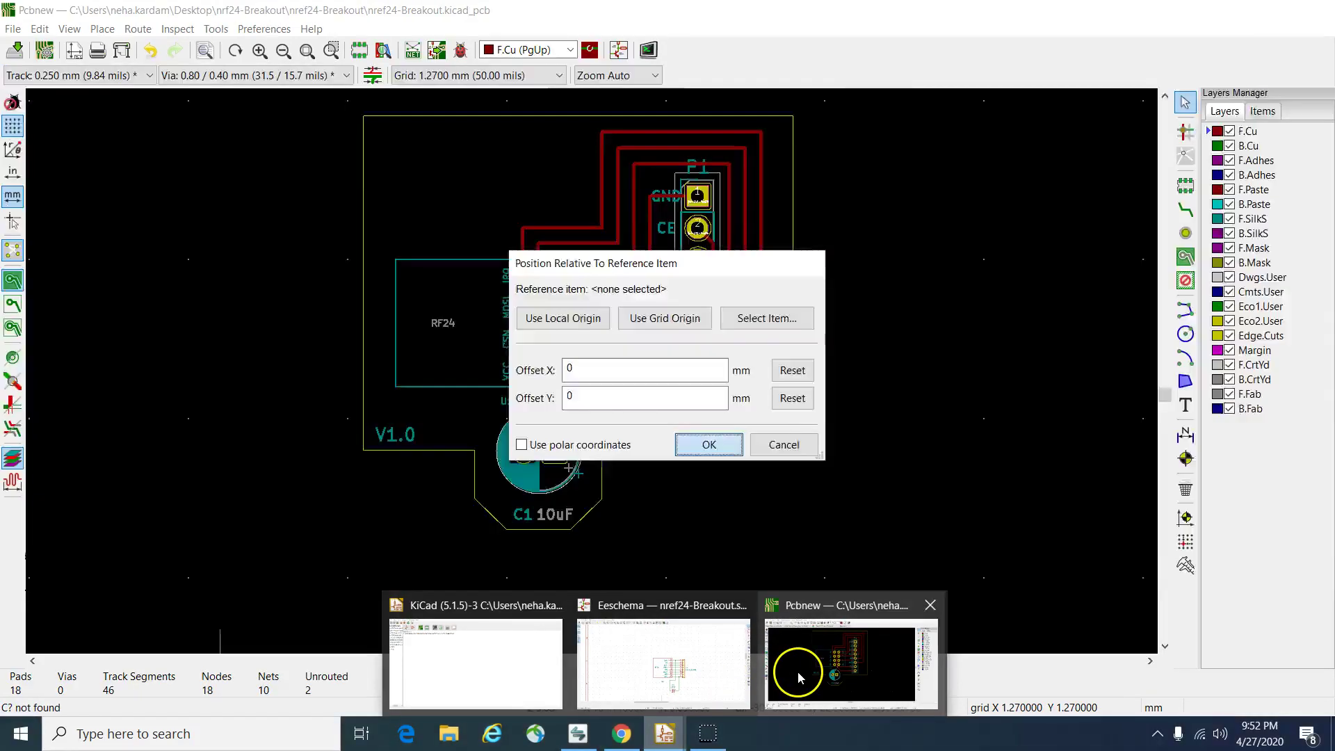
pyautogui.press('Escape')
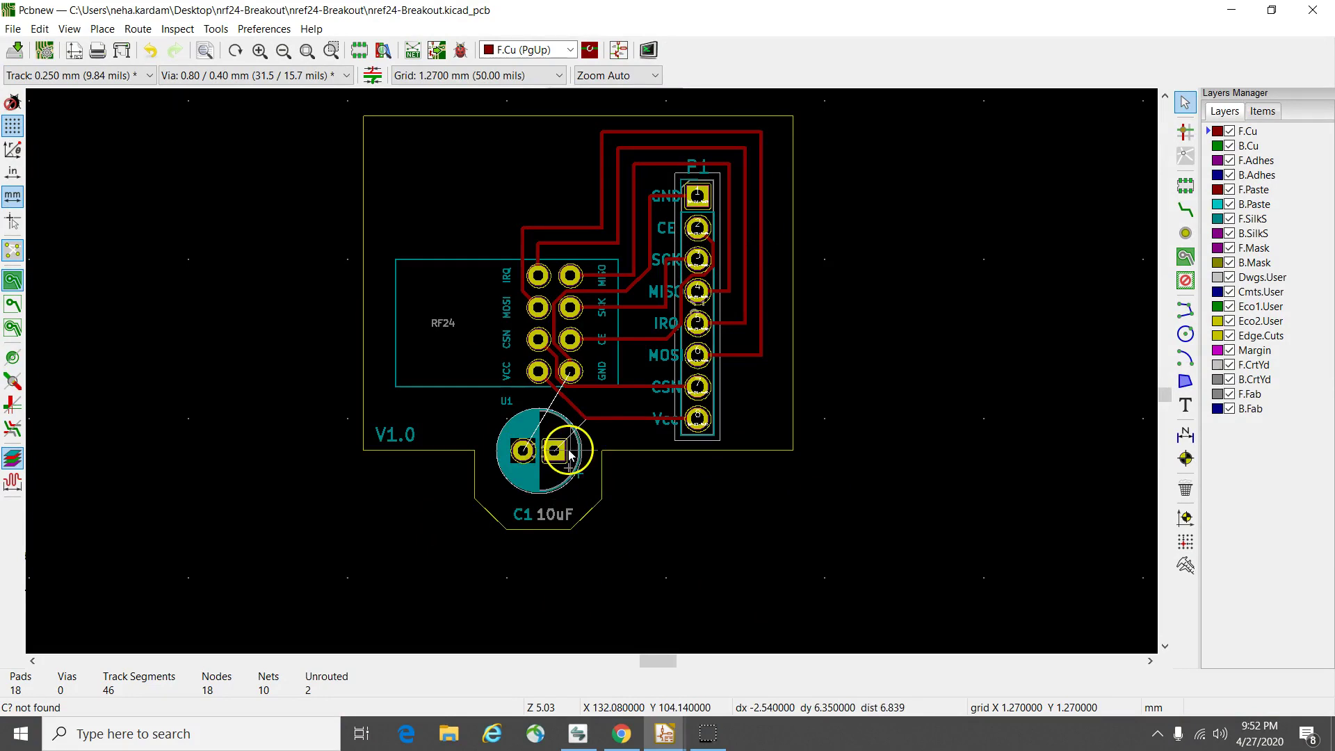
pyautogui.click(413, 51)
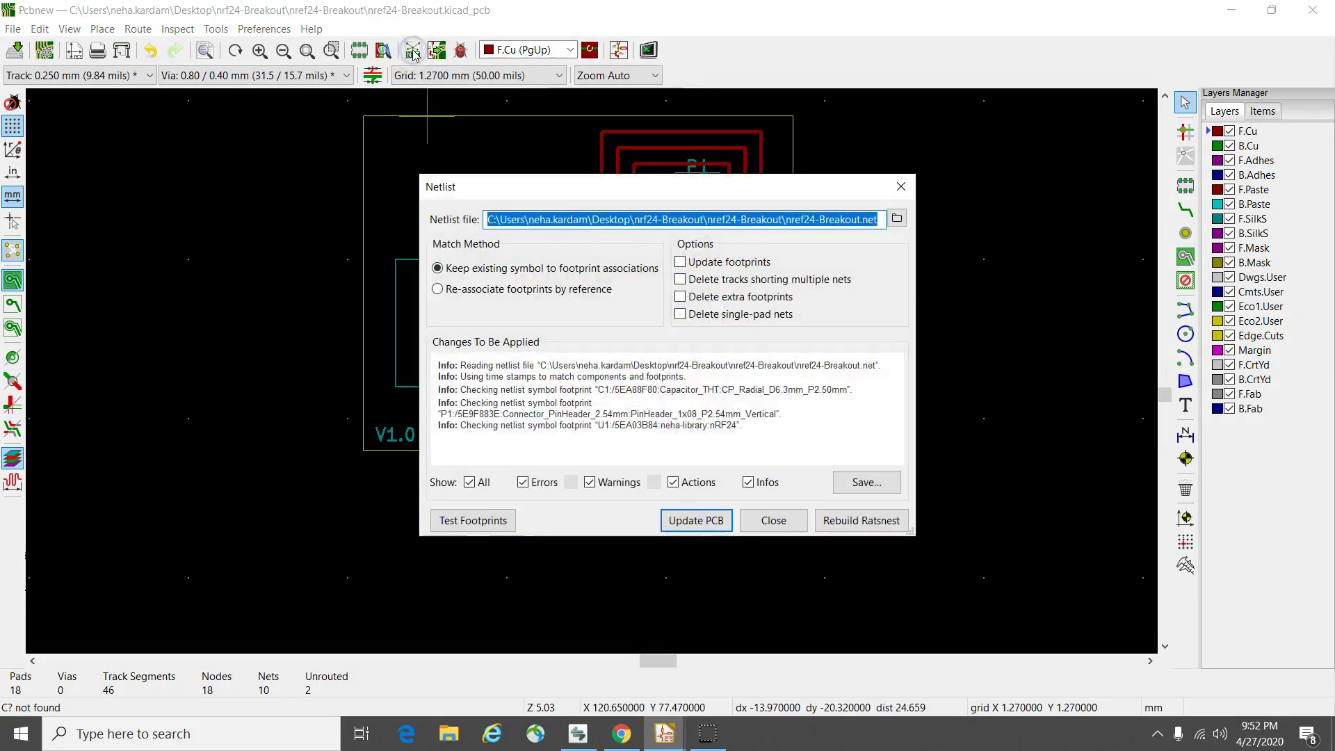
pyautogui.click(776, 520)
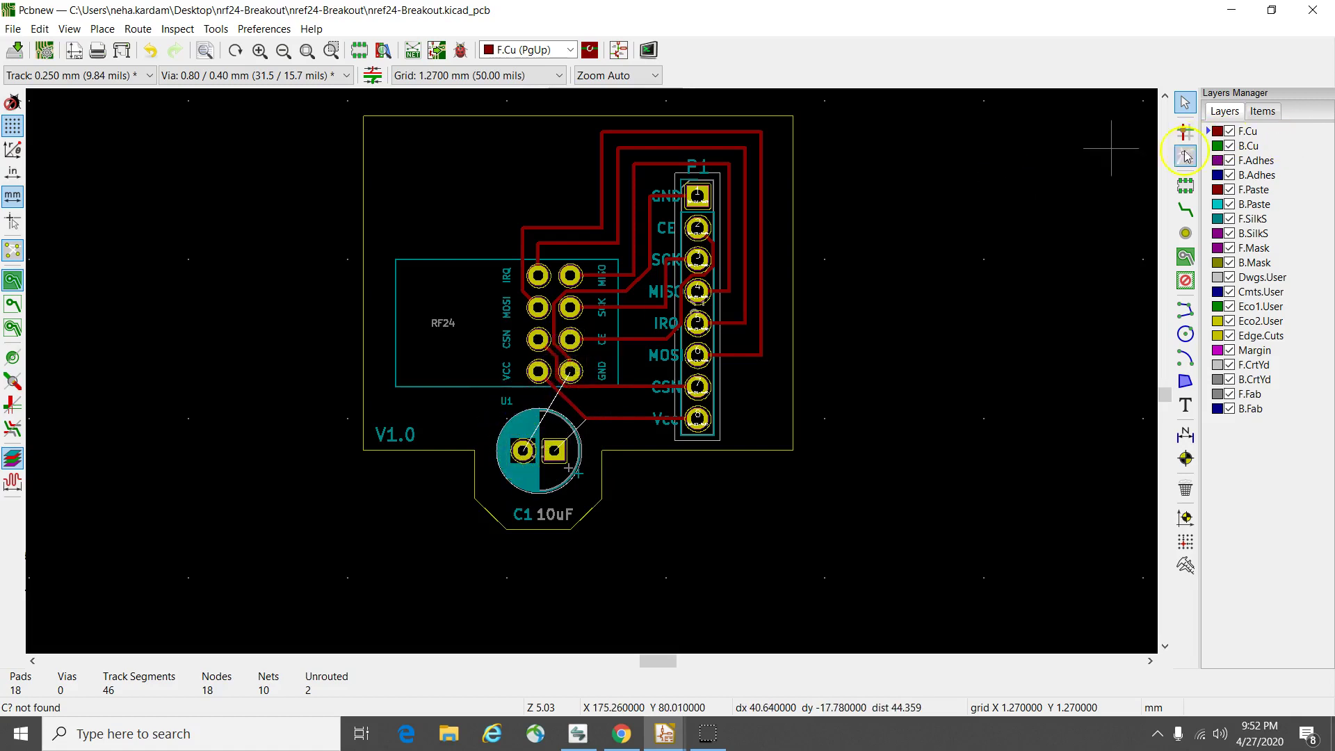
# Route a 0.250 mm F.Cu track from C1's square positive pad to the bend in the VCC track
pyautogui.click(1185, 208)
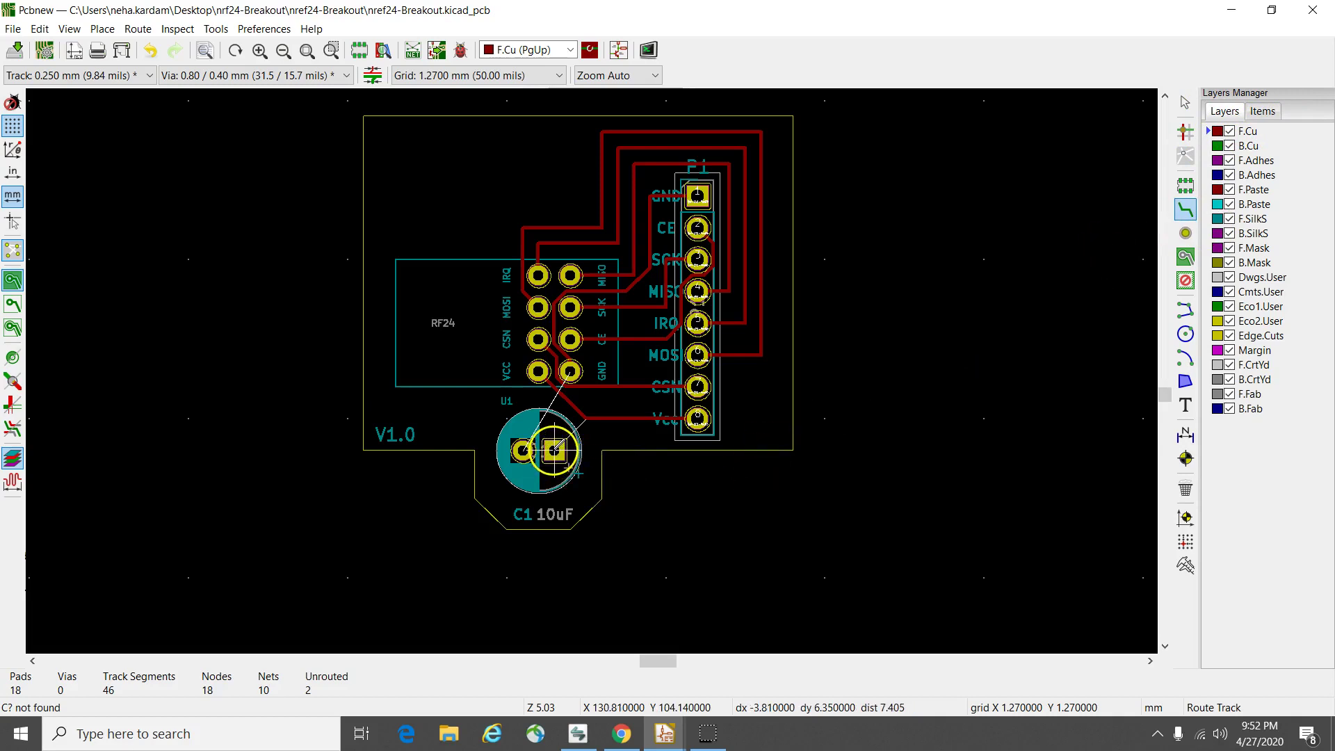
pyautogui.click(554, 450)
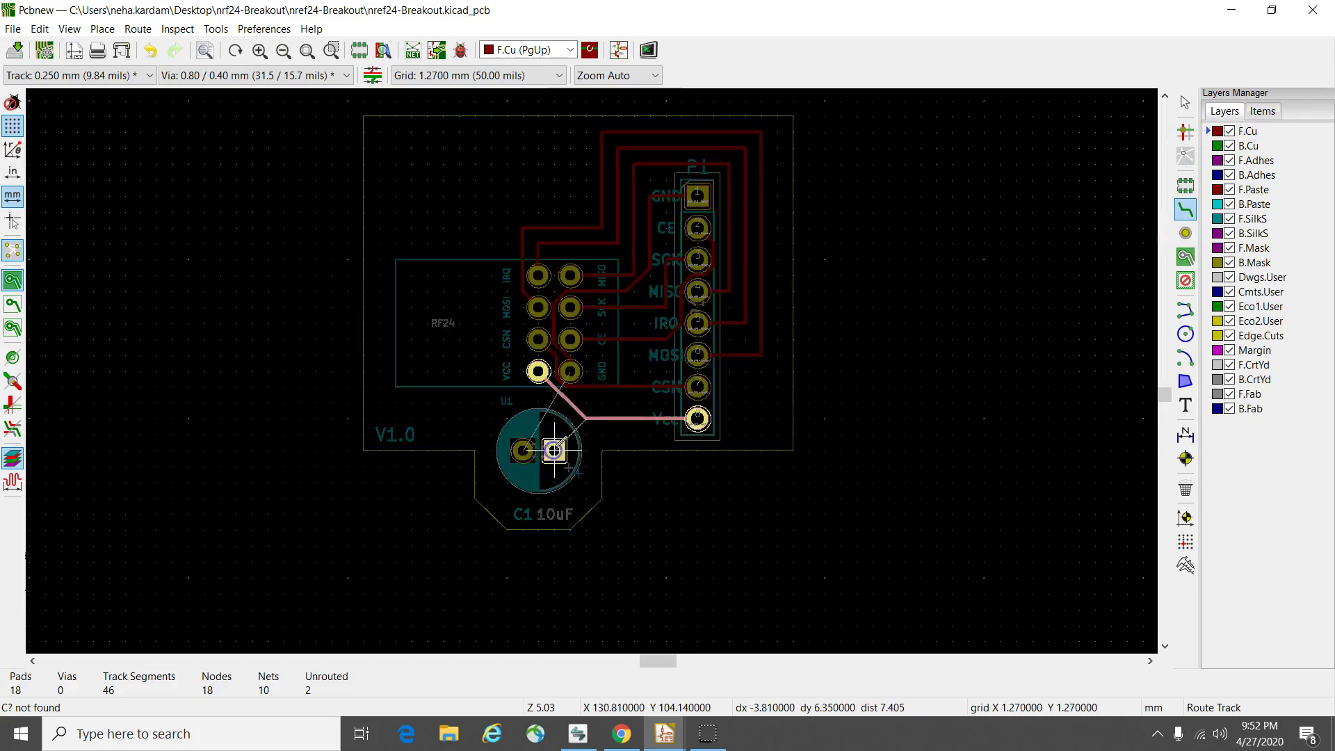
pyautogui.click(586, 417)
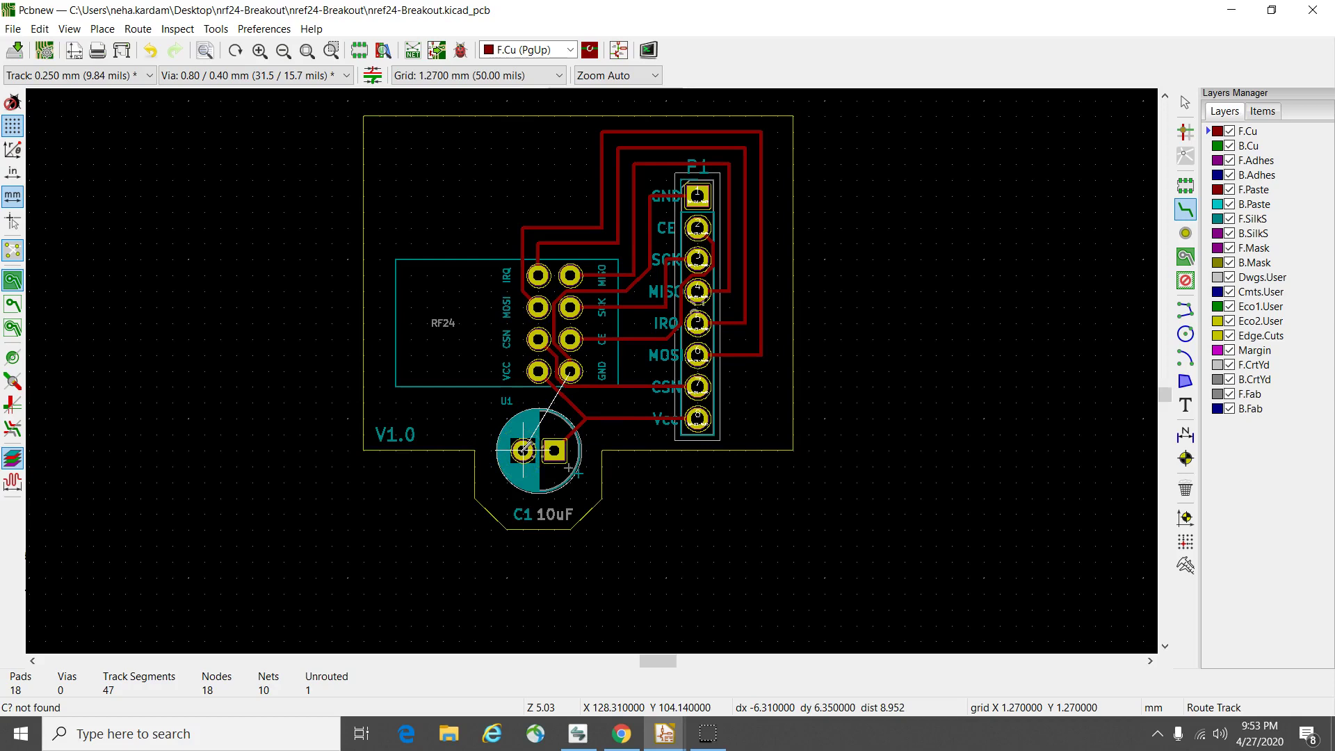
# Route an F.Cu track from C1's round pad up past the VCC and CSN pads, joining the GND track between U1's pad columns
pyautogui.click(522, 451)
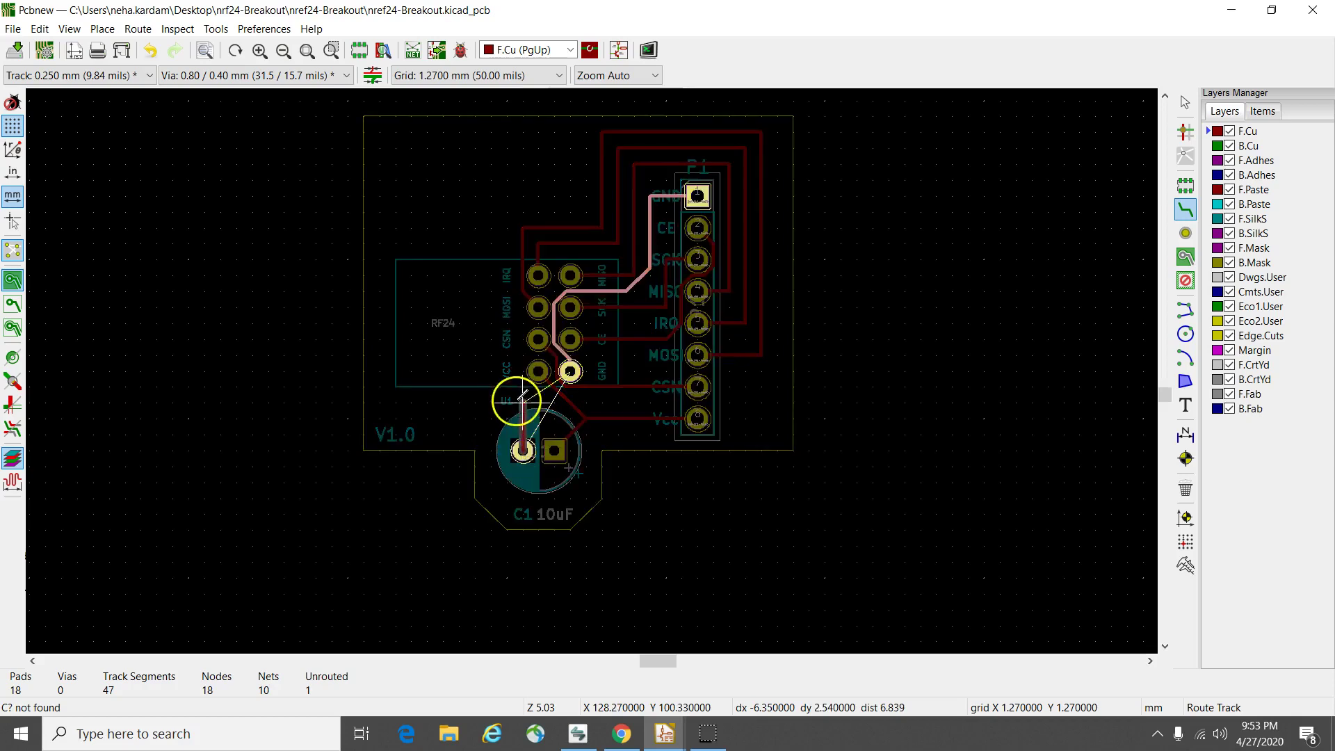
pyautogui.click(523, 323)
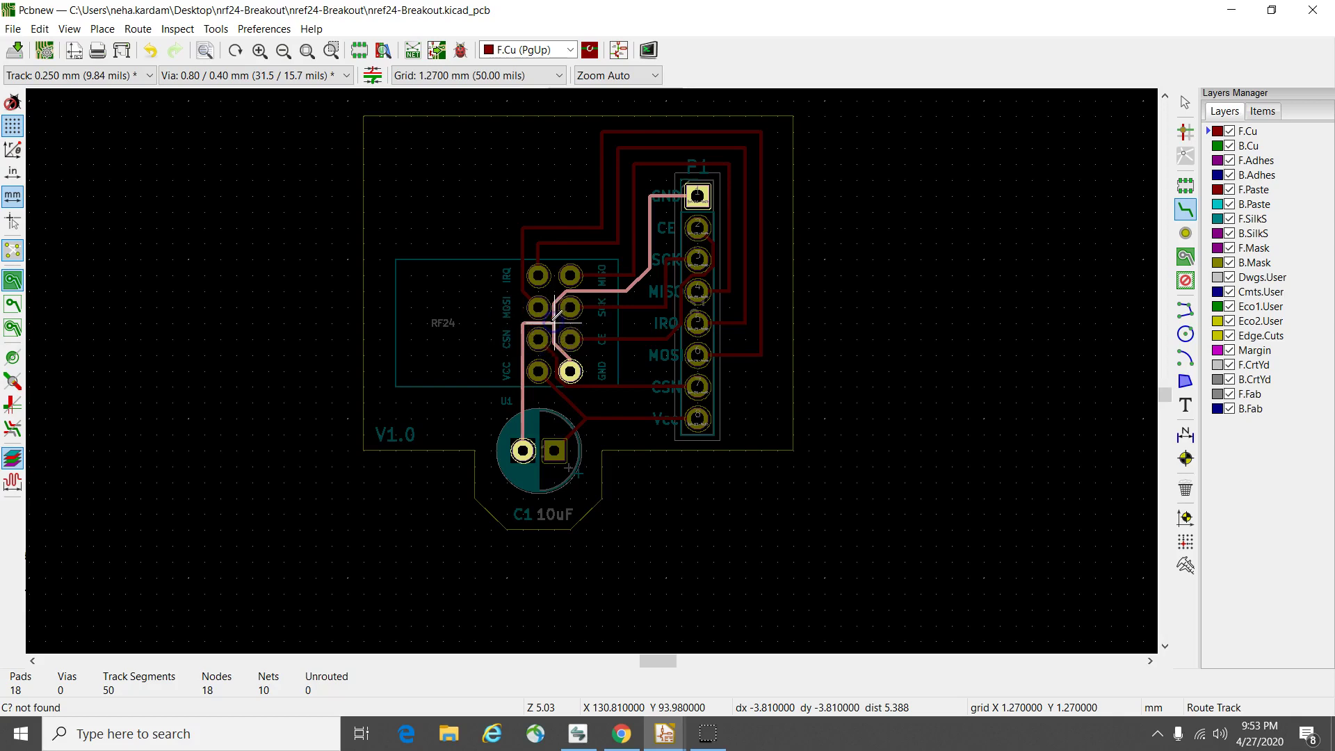
pyautogui.click(556, 321)
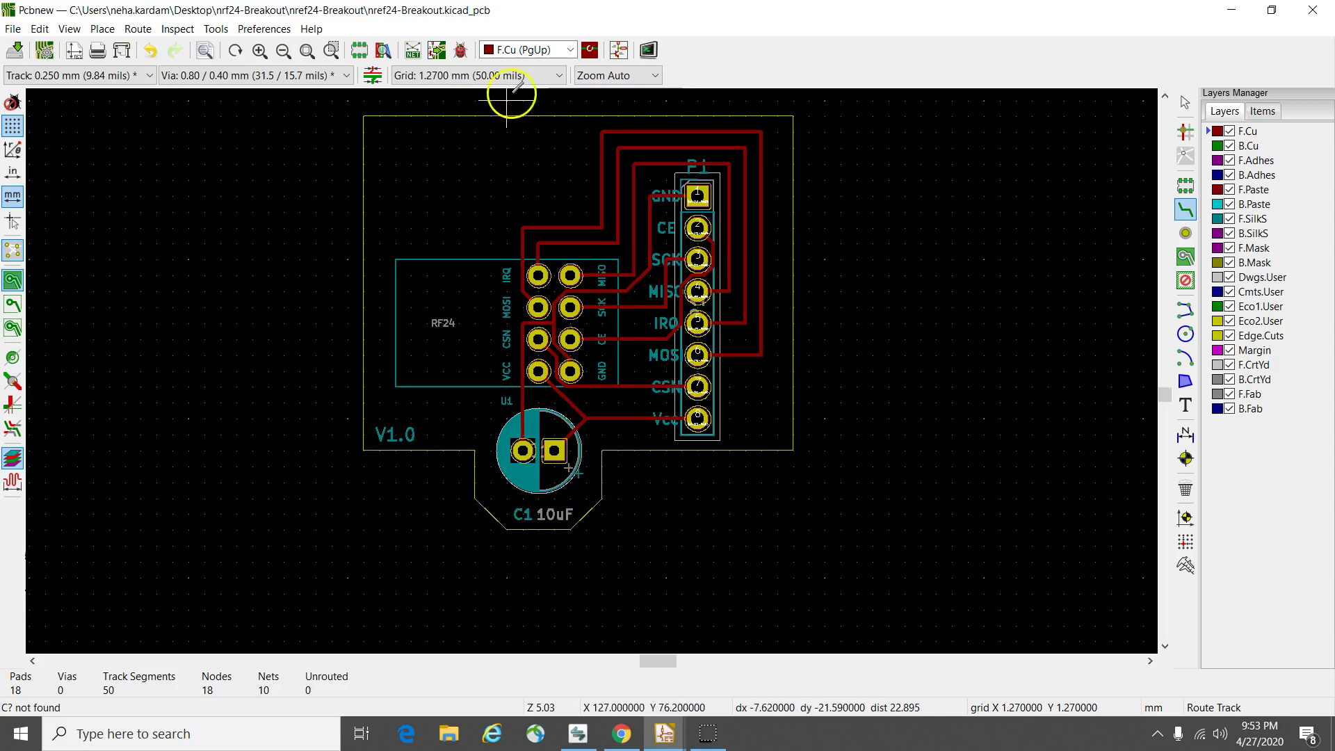
# Run the design rules check on the board with a 0.2 mm minimum track width and close the DRC control
pyautogui.click(461, 51)
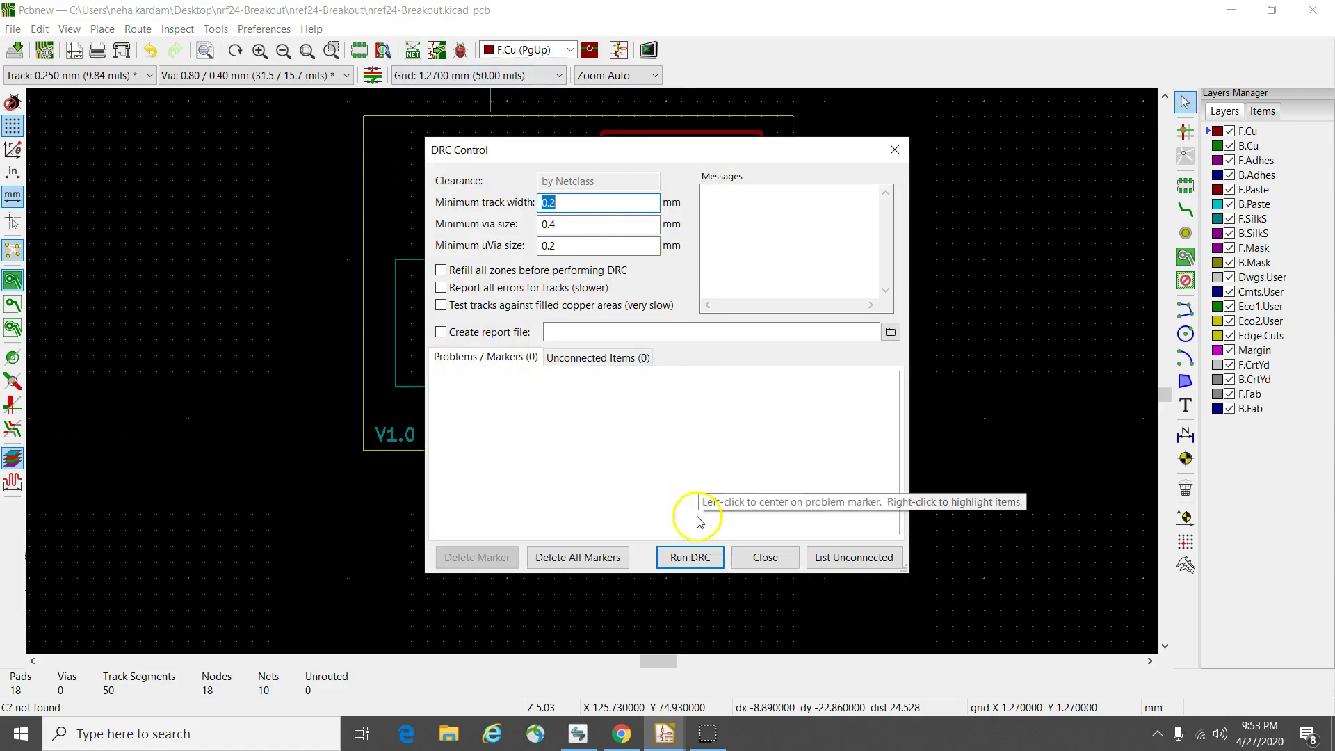
pyautogui.click(692, 557)
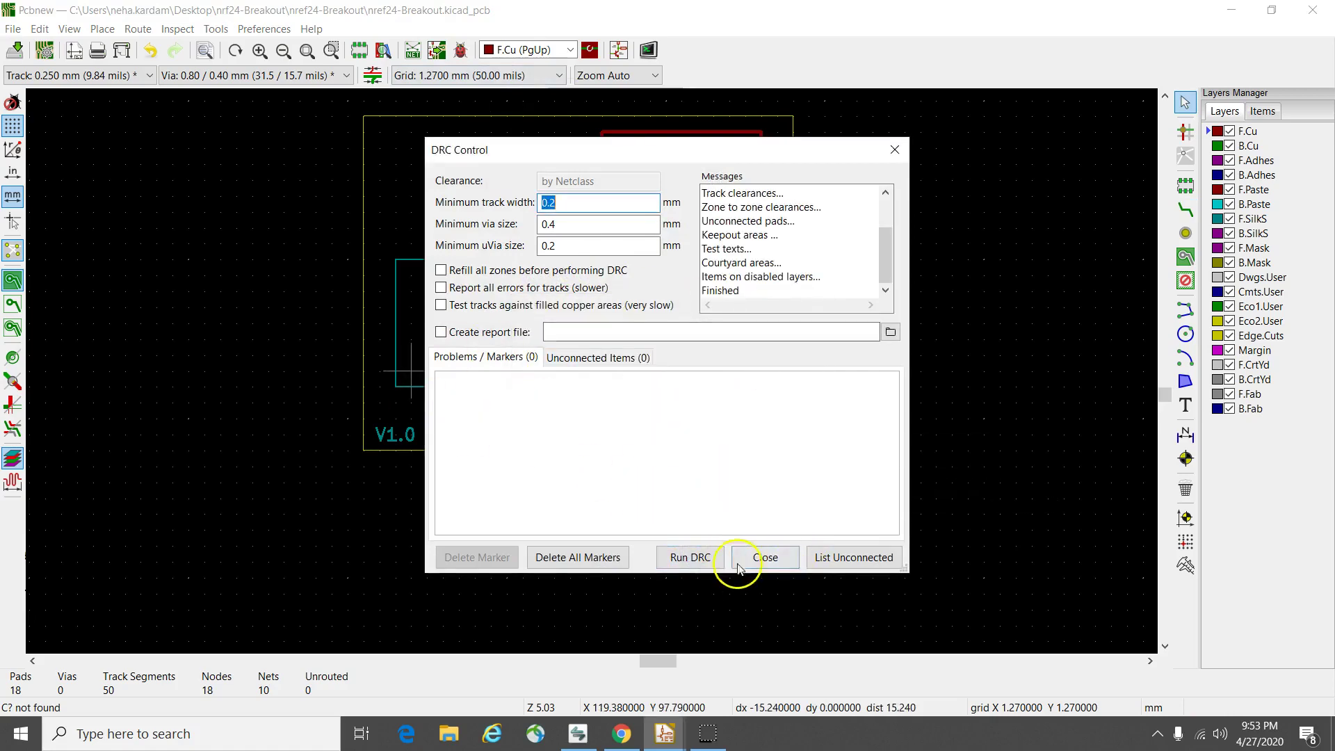
pyautogui.click(764, 557)
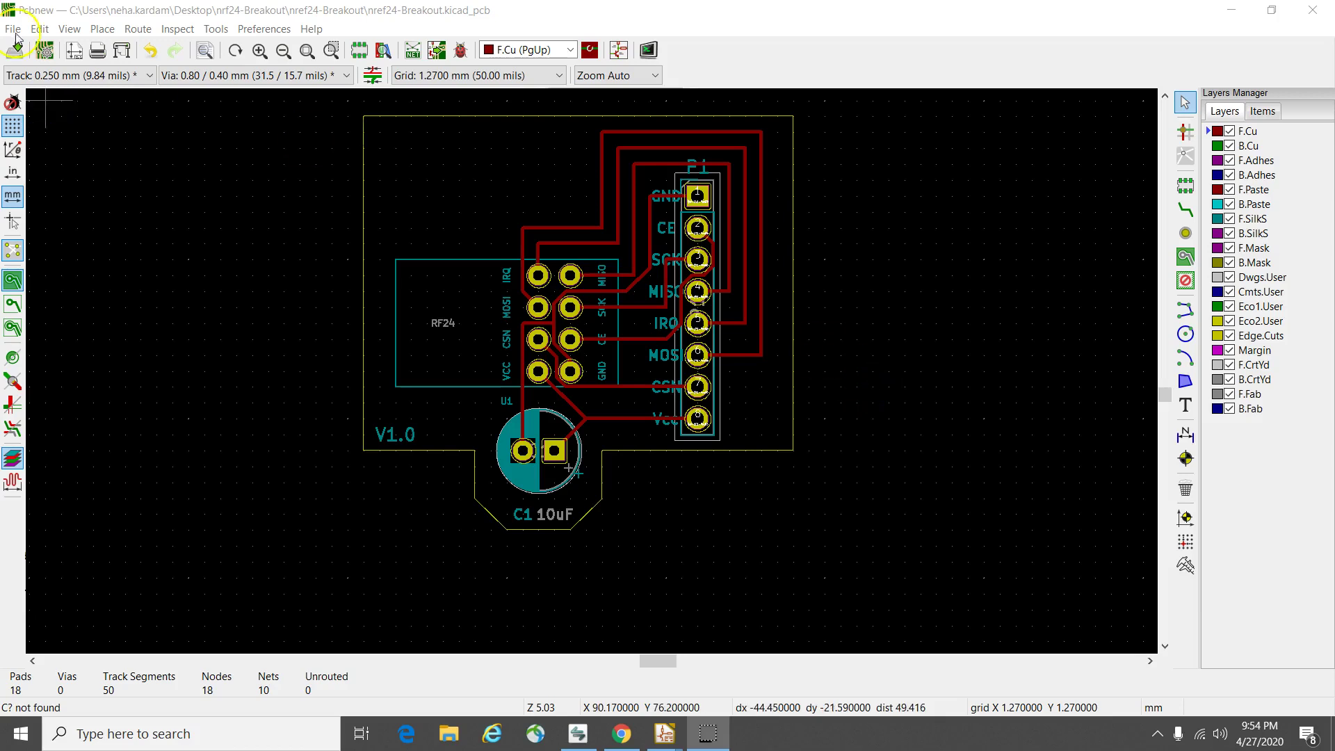
# Show the board in the 3D Viewer and rotate it to inspect capacitor C1 and header P1 from several angles
pyautogui.click(69, 29)
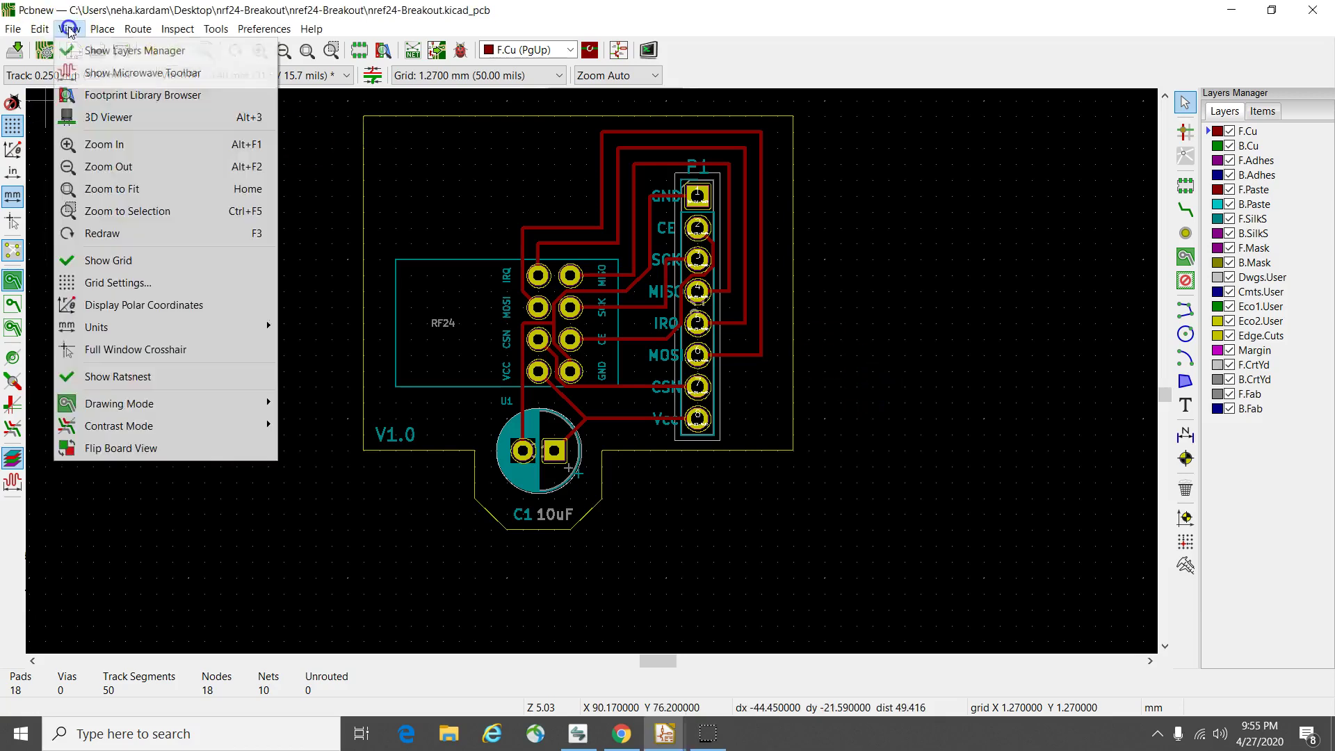
pyautogui.click(127, 128)
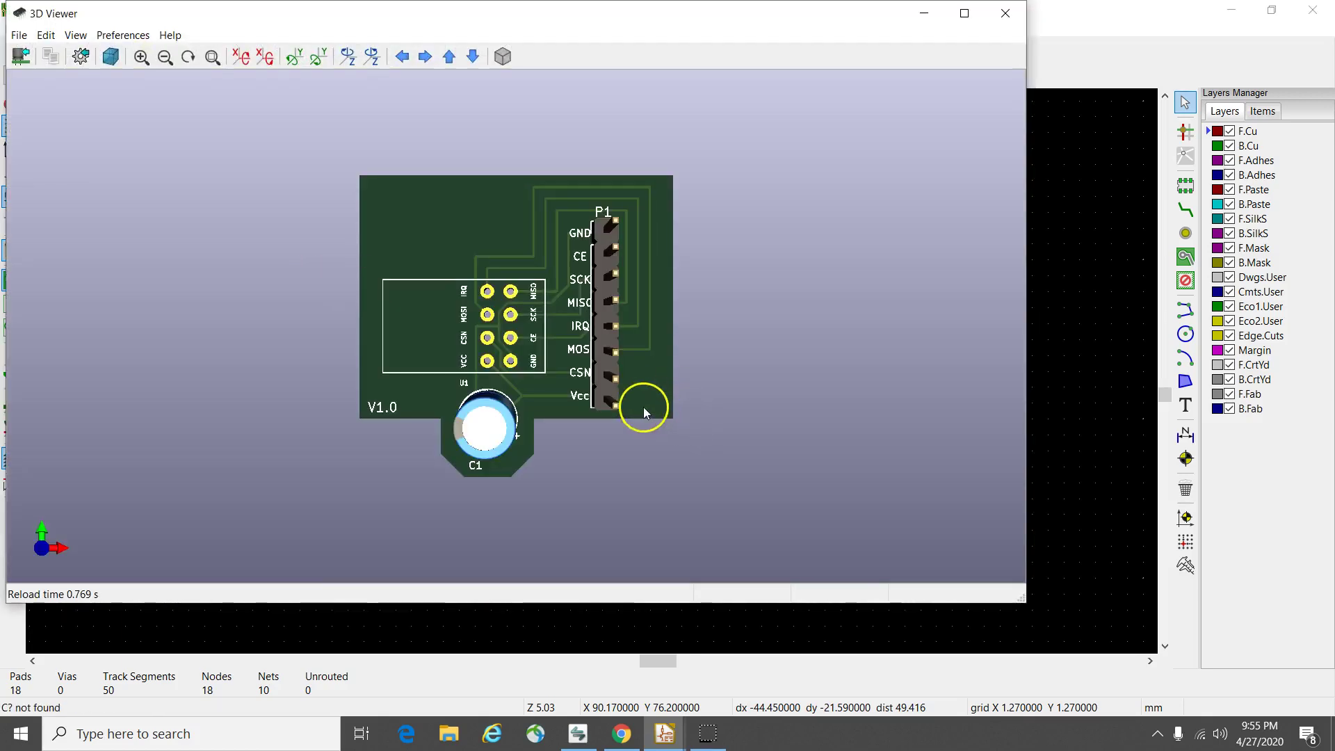
pyautogui.moveTo(644, 395); pyautogui.dragTo(450, 233)
pyautogui.moveTo(456, 408); pyautogui.dragTo(379, 511)
pyautogui.moveTo(637, 286); pyautogui.dragTo(555, 479)
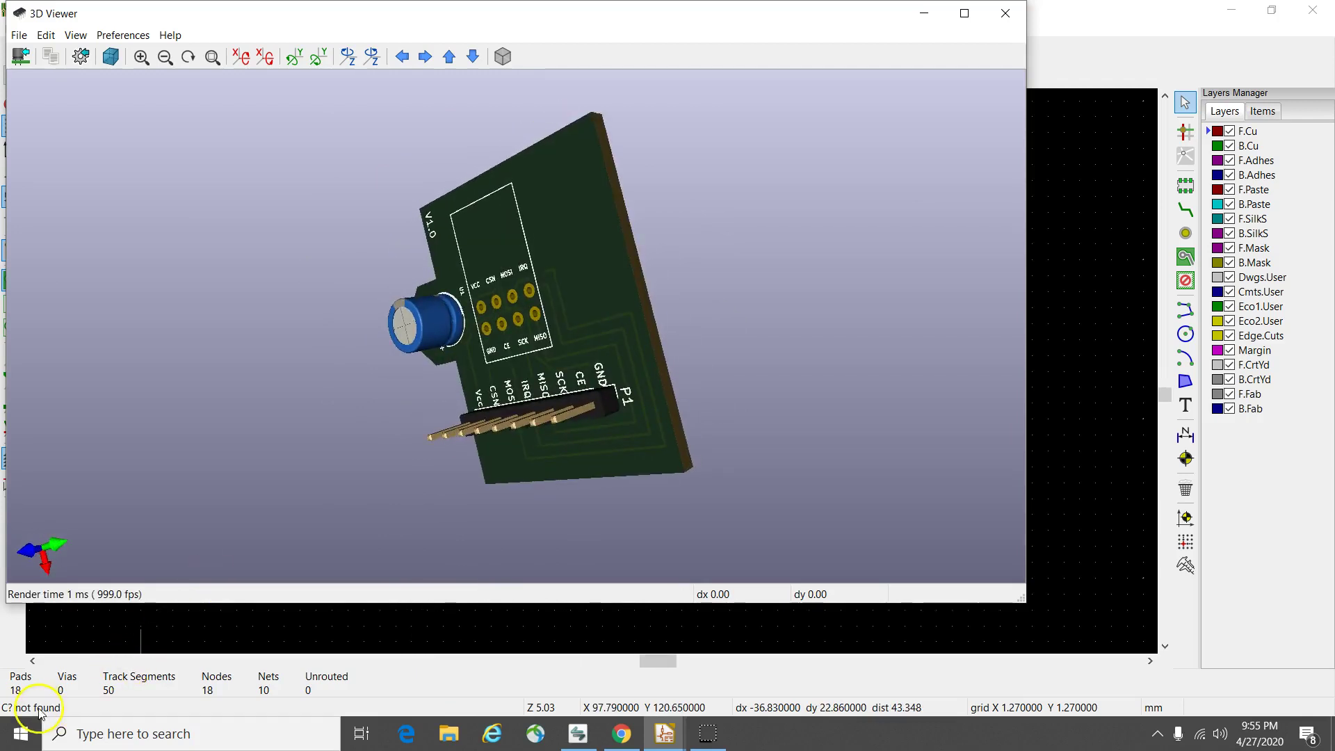